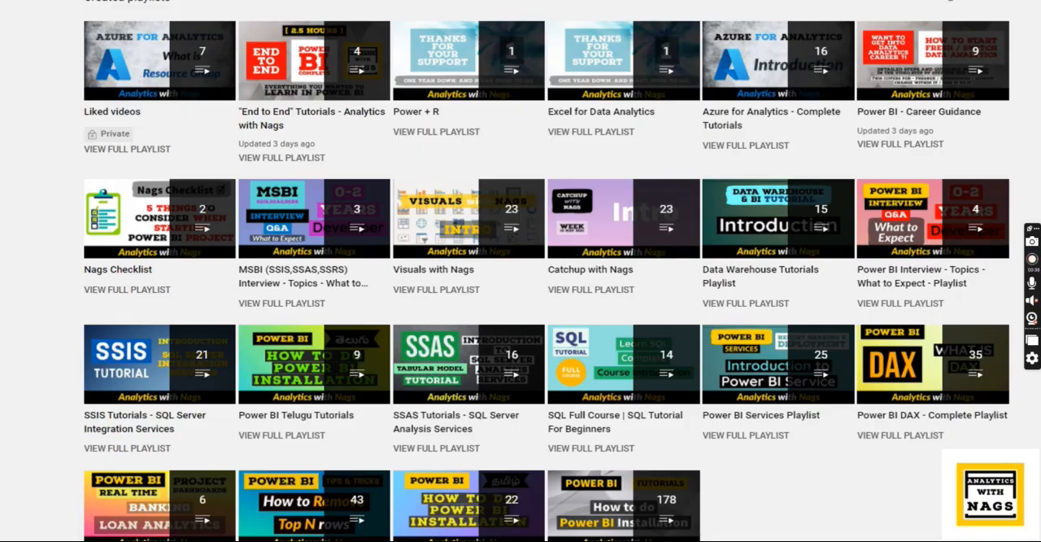
- Leave the slide show, switch to Power BI Report Server in the browser and open the Sales folder from Home
click(680, 240)
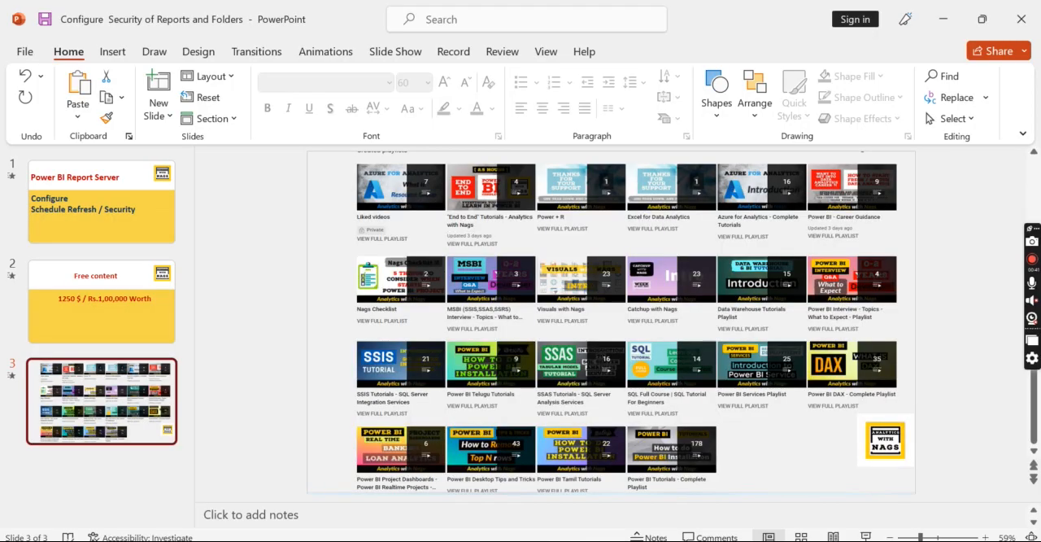
key(alt+Tab)
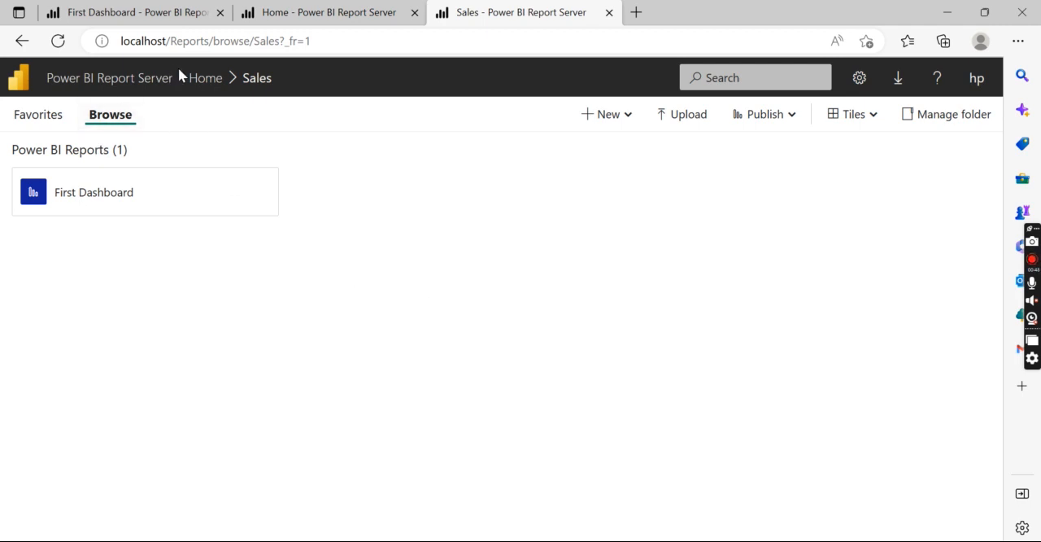
click(200, 80)
click(376, 195)
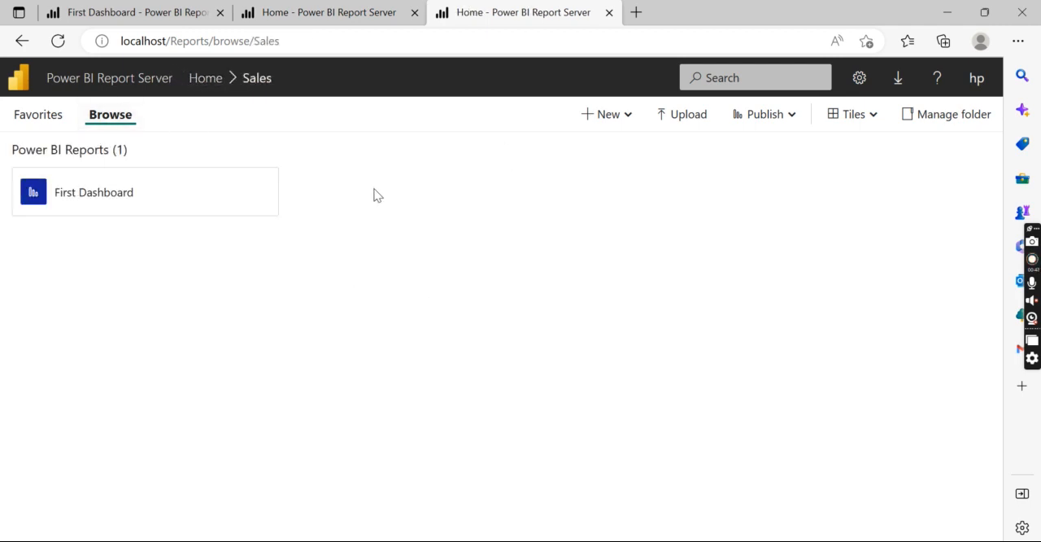
- Open the data source settings in the management pages of the First Dashboard report
click(222, 199)
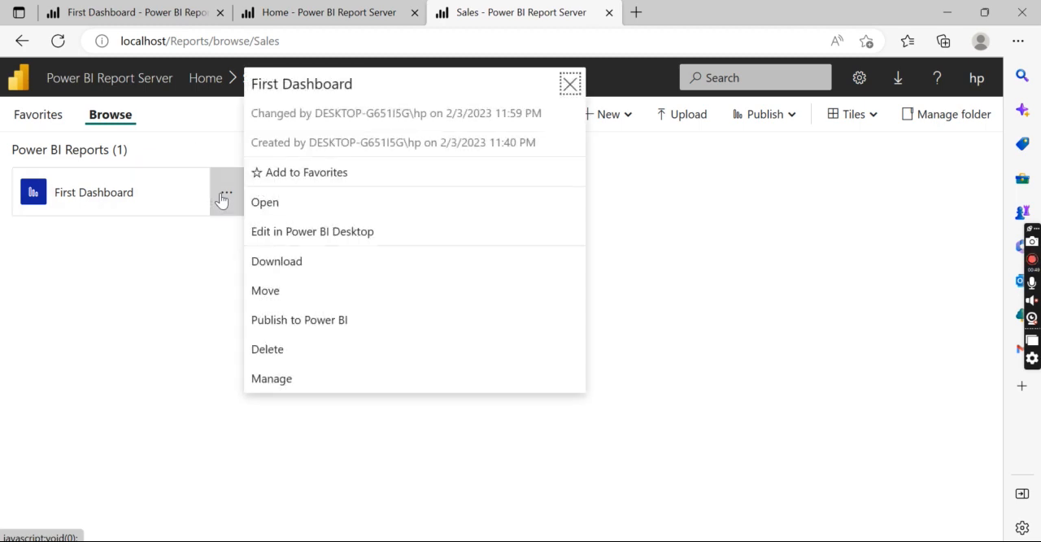
click(281, 379)
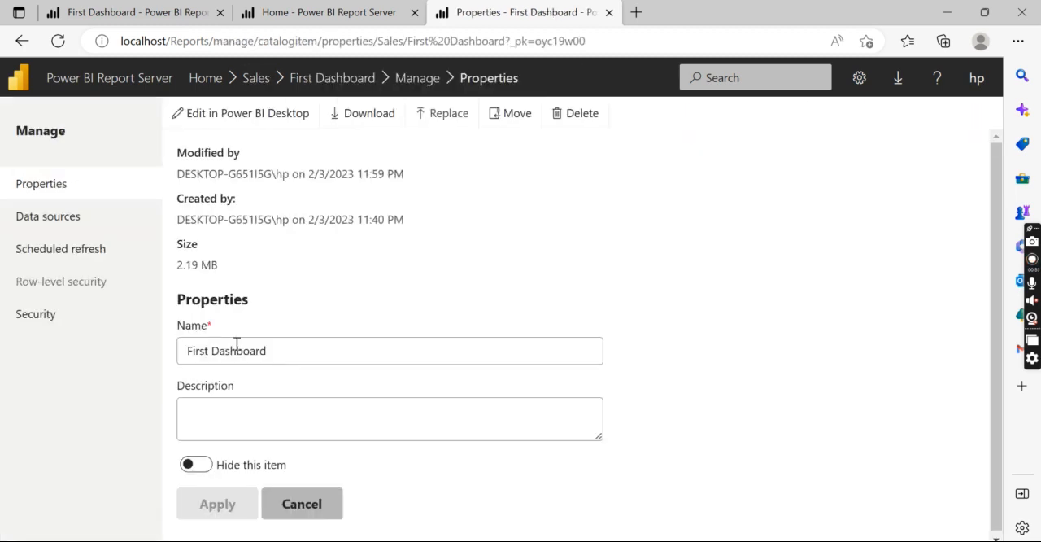
click(68, 214)
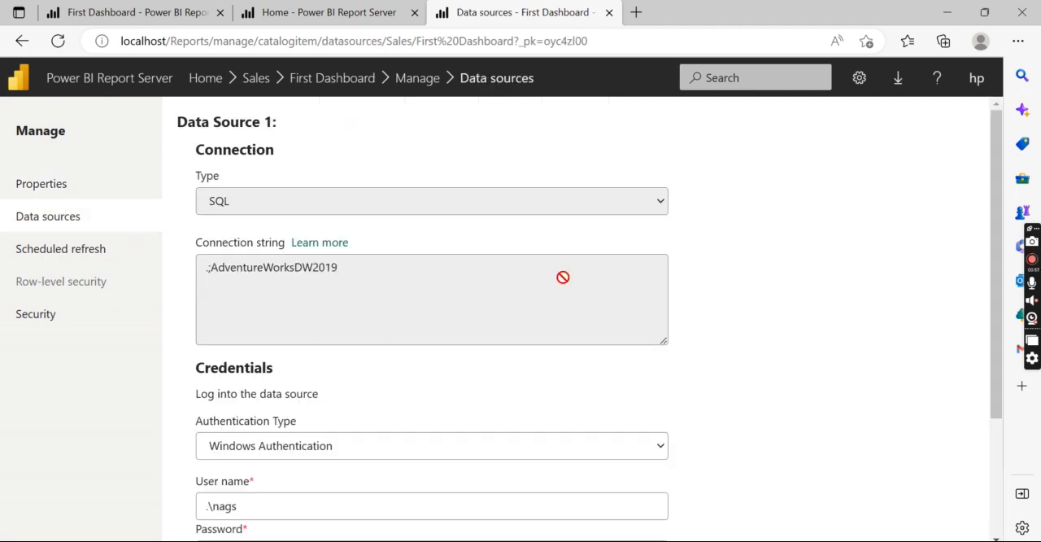
scroll(995, 225, down, 2)
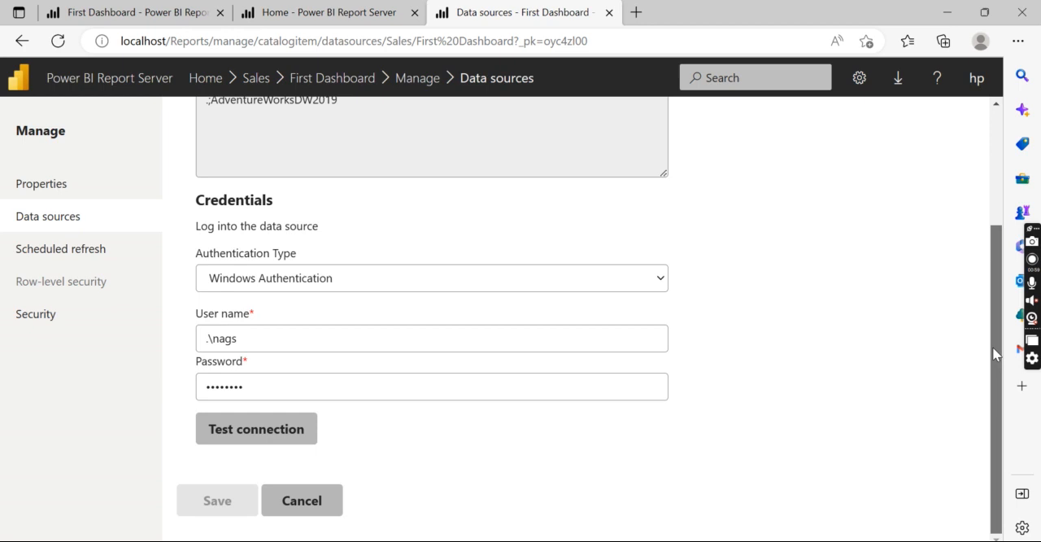
drag(253, 367, 151, 362)
key(BackSpace)
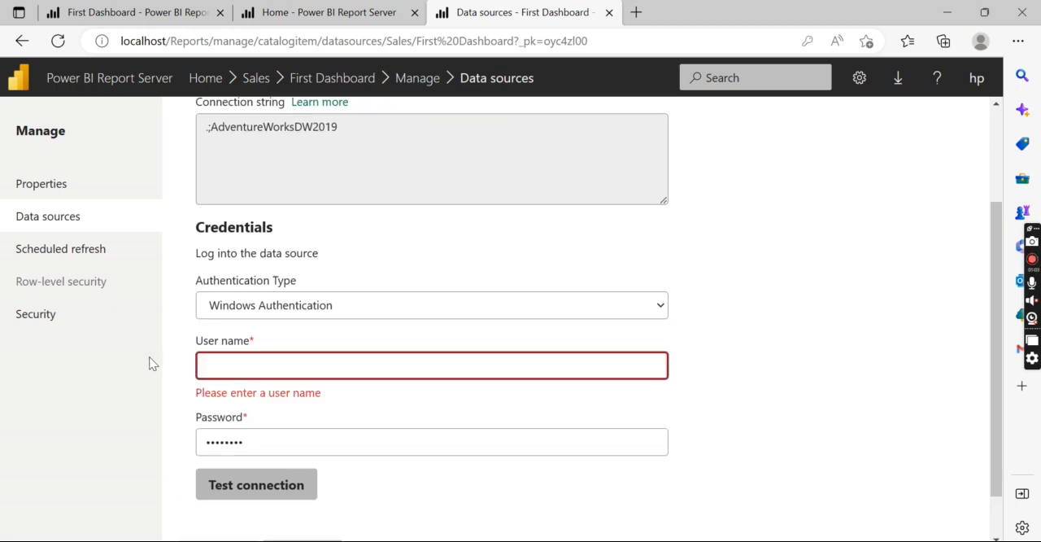
click(278, 438)
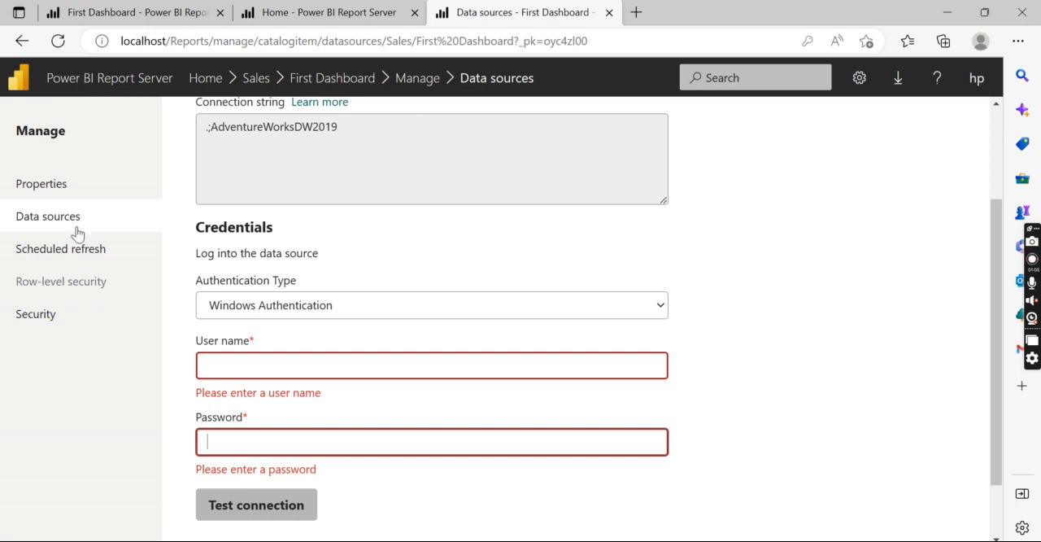
click(52, 248)
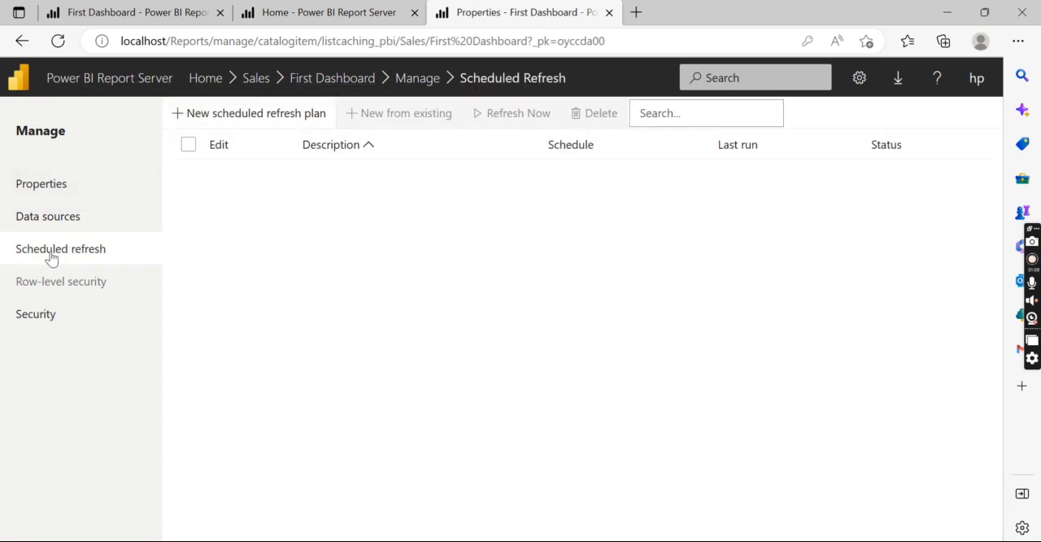
- Test the connection of First Dashboard's data source with its stored Windows Authentication credentials
click(42, 221)
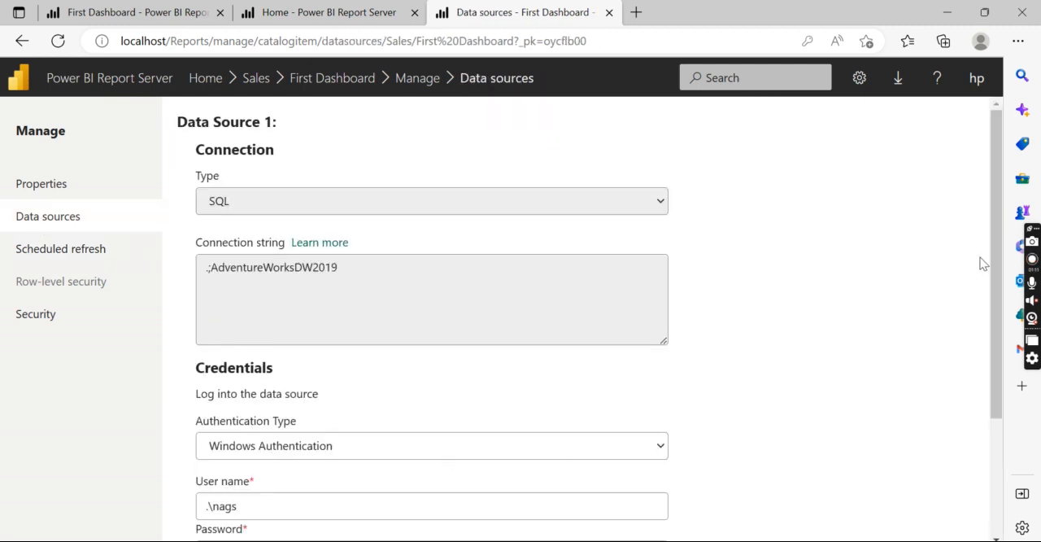
drag(996, 259, 1001, 350)
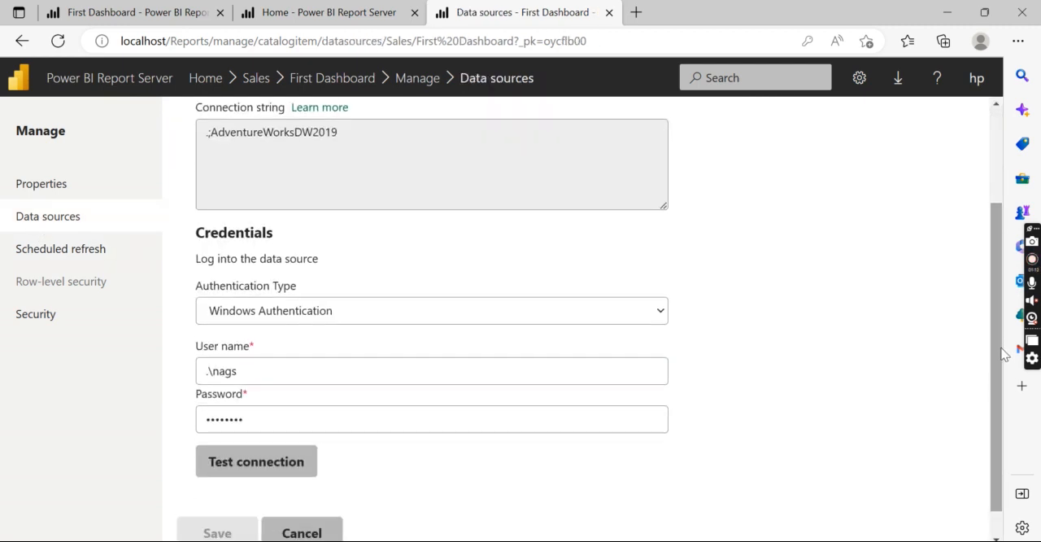
click(267, 471)
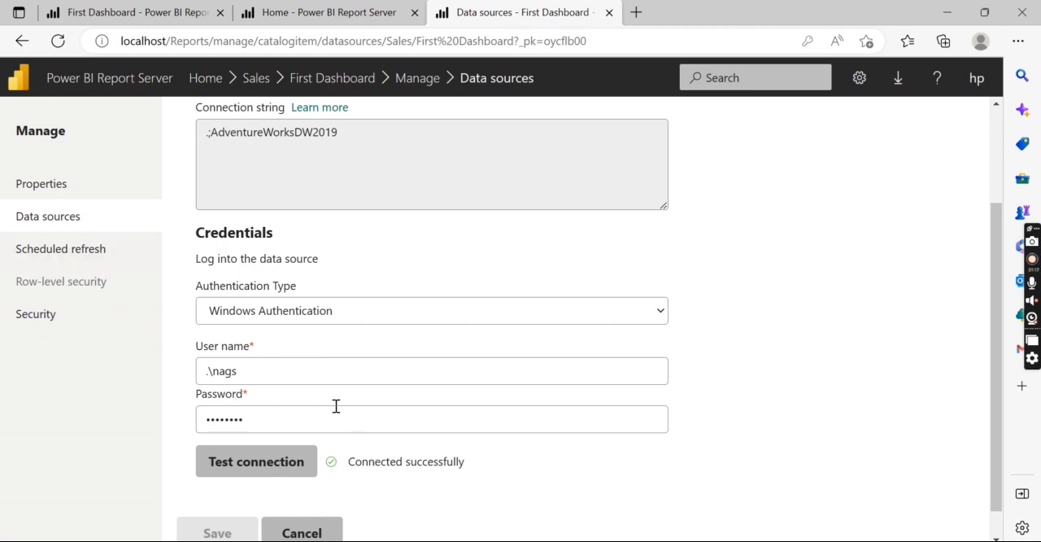
- Create a scheduled refresh plan for First Dashboard with the default report-specific schedule
click(92, 252)
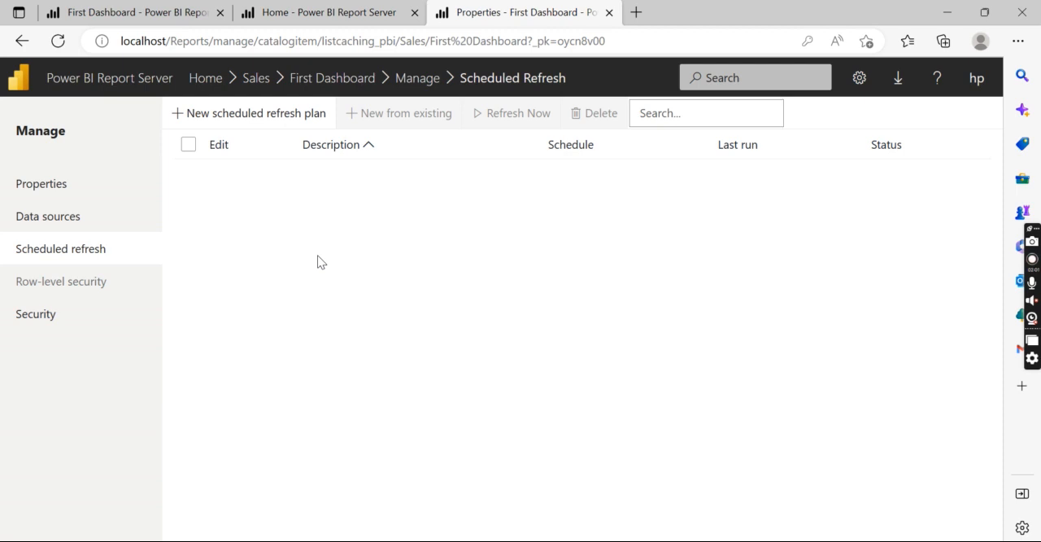
click(252, 116)
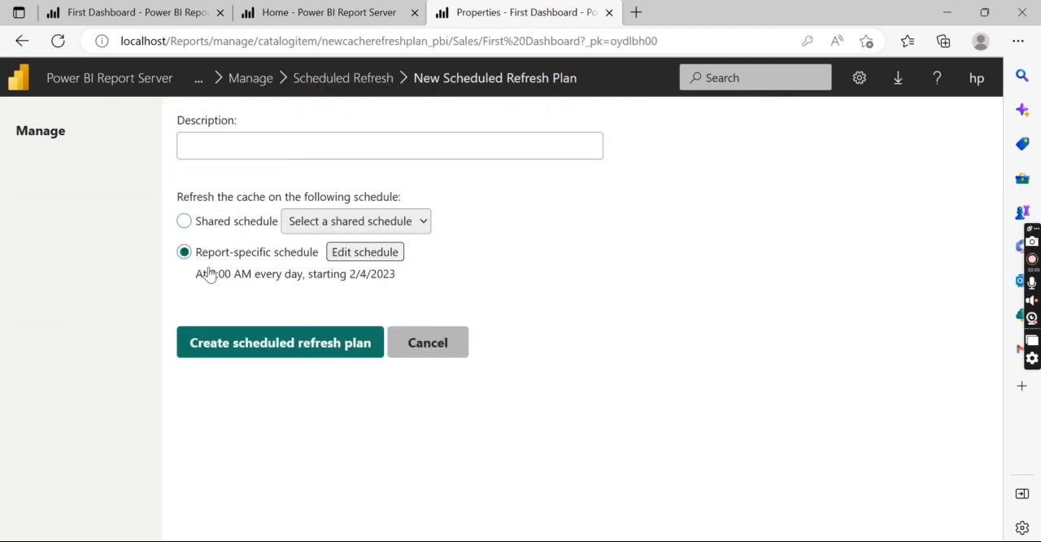
click(247, 358)
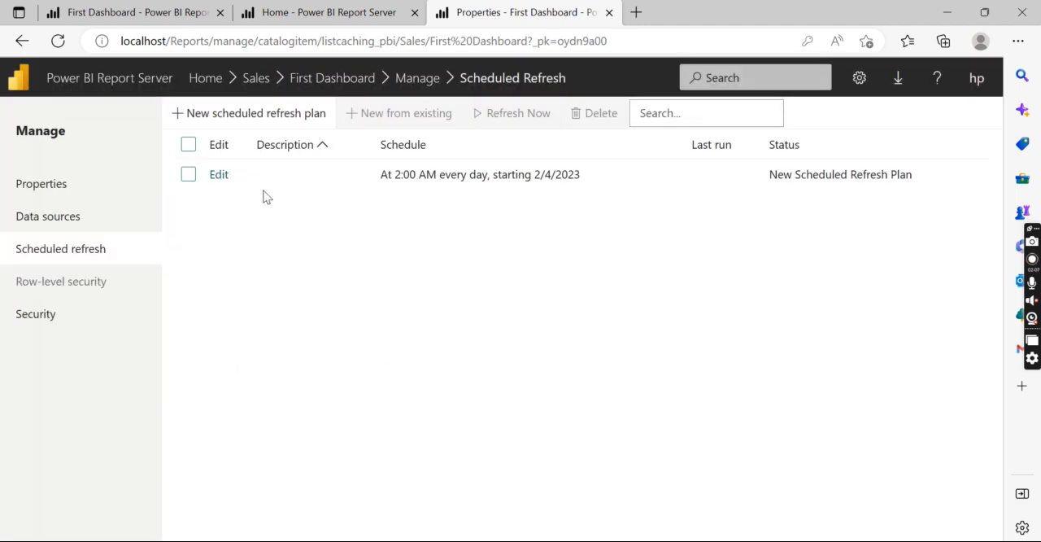
- Edit the refresh plan's daily schedule to run on specific days, Monday to Saturday, excluding Sunday
click(220, 174)
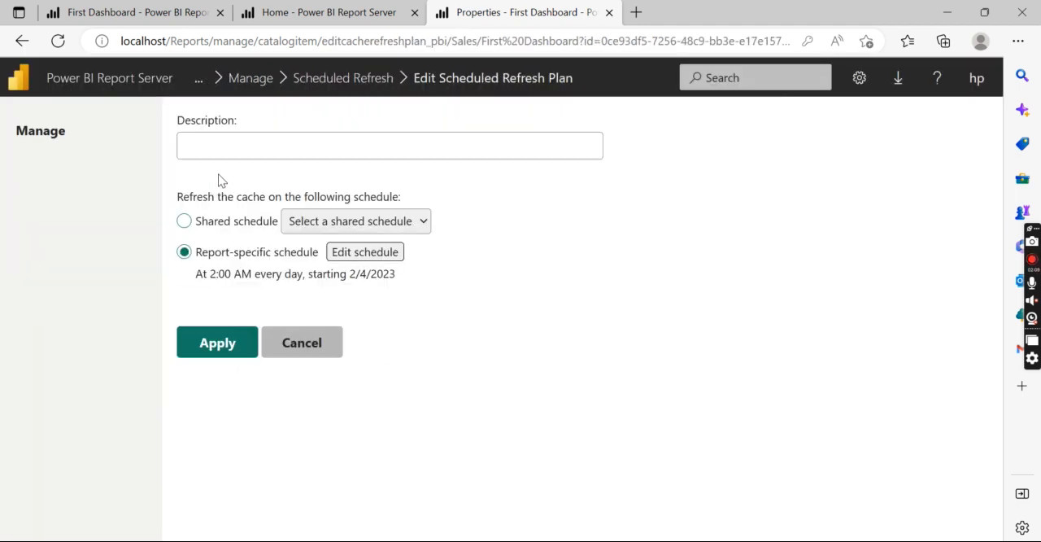
click(341, 257)
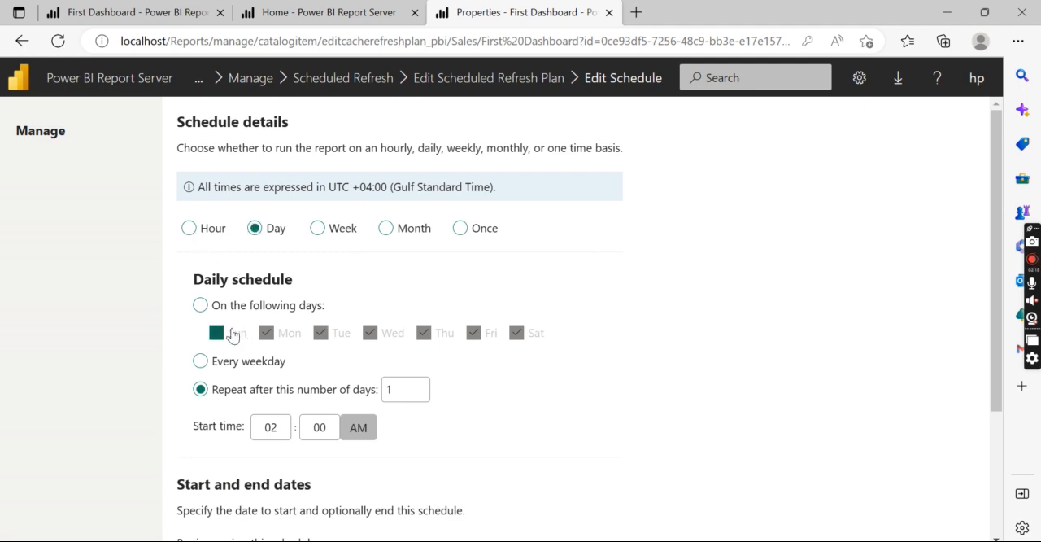
click(200, 305)
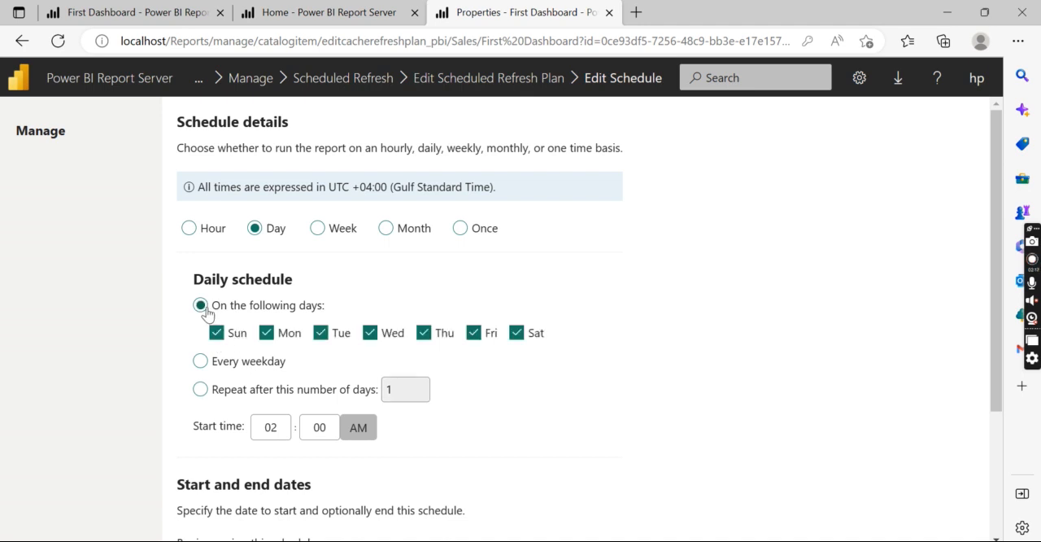
click(216, 335)
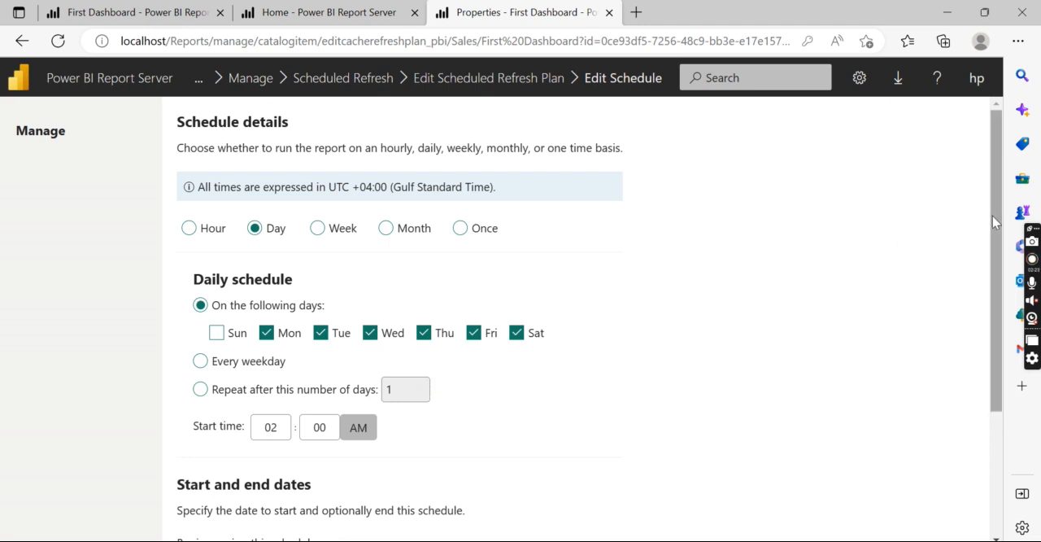
- Set the schedule's start time to 04:00 AM and apply the changes to the schedule and the refresh plan
click(281, 423)
drag(281, 423, 224, 417)
text(04)
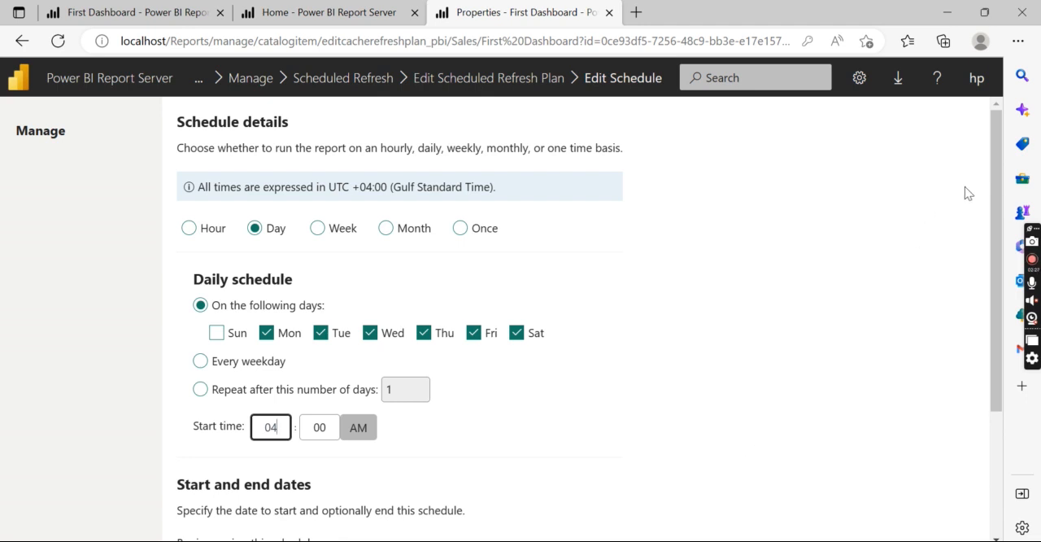
scroll(998, 203, down, 2)
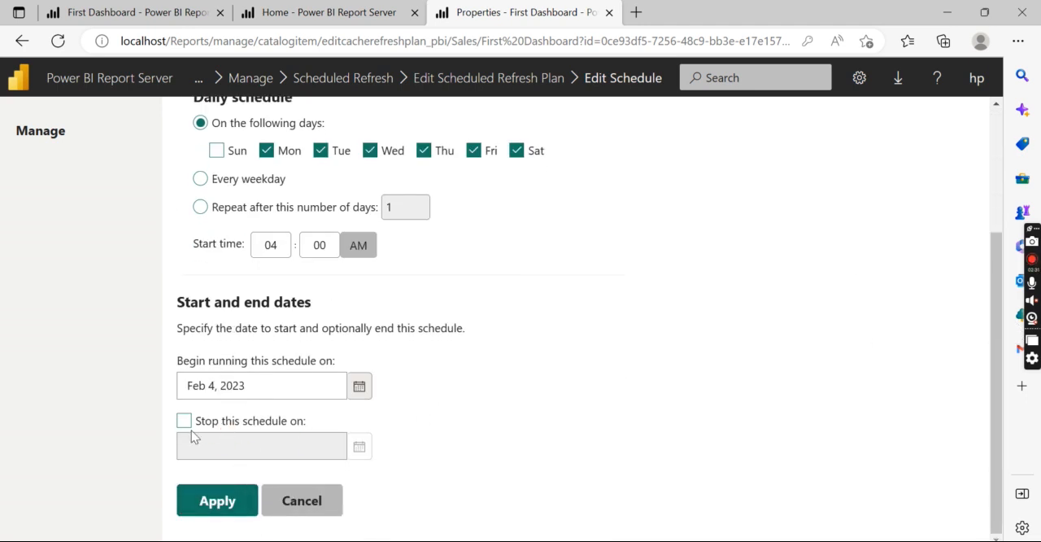
click(204, 497)
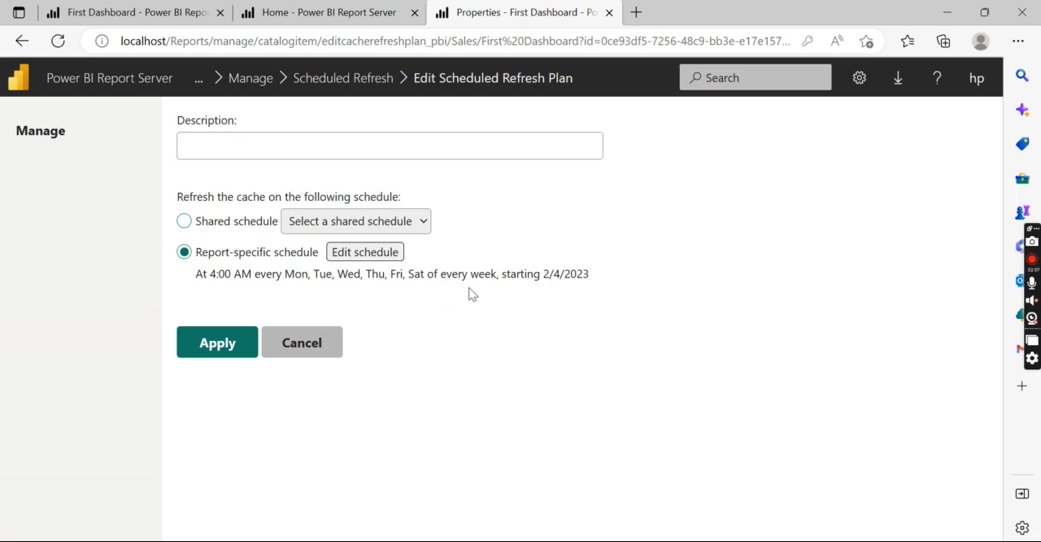
click(217, 348)
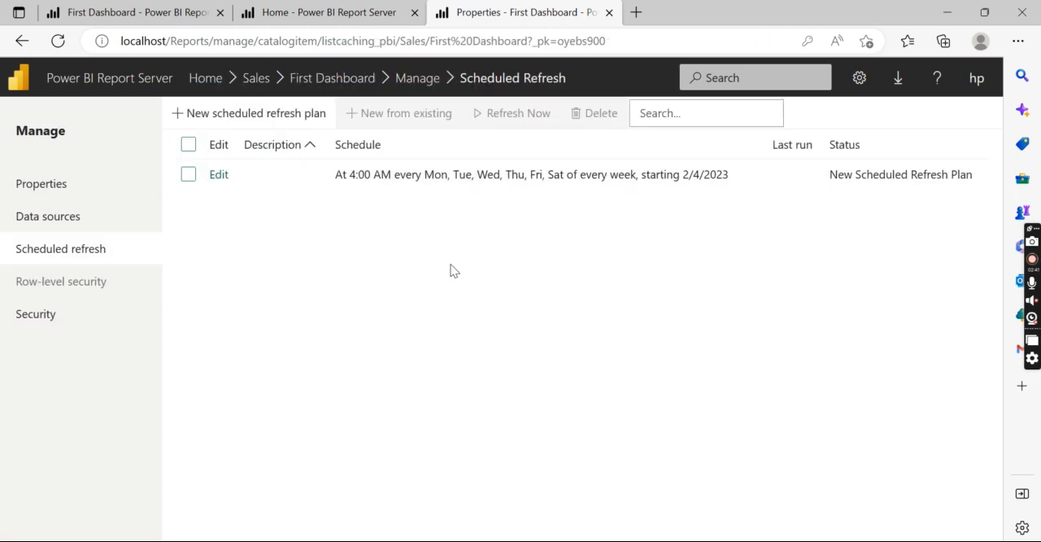
- Review the groups, users and roles in First Dashboard's security settings, and return to the Home folder
click(32, 317)
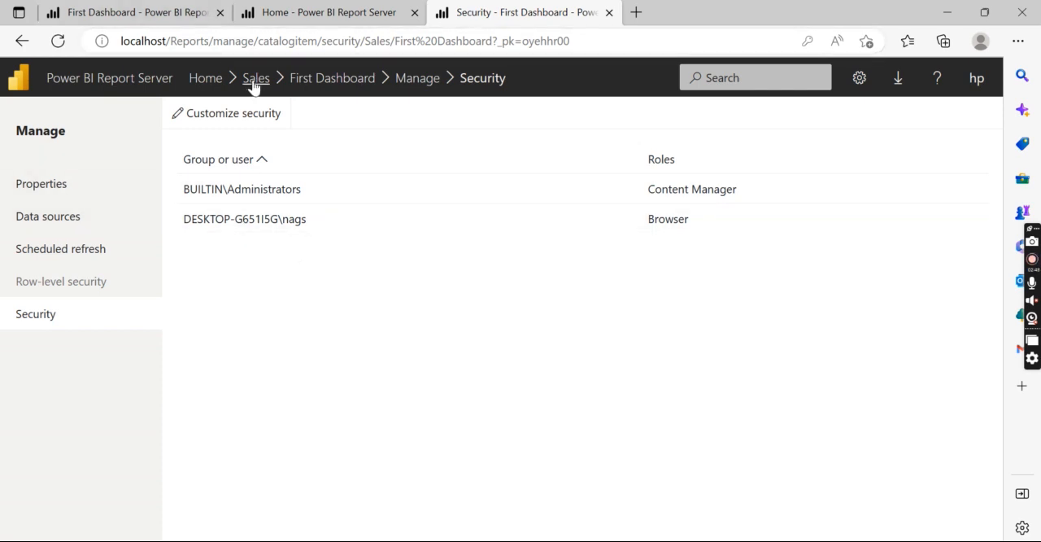
click(253, 80)
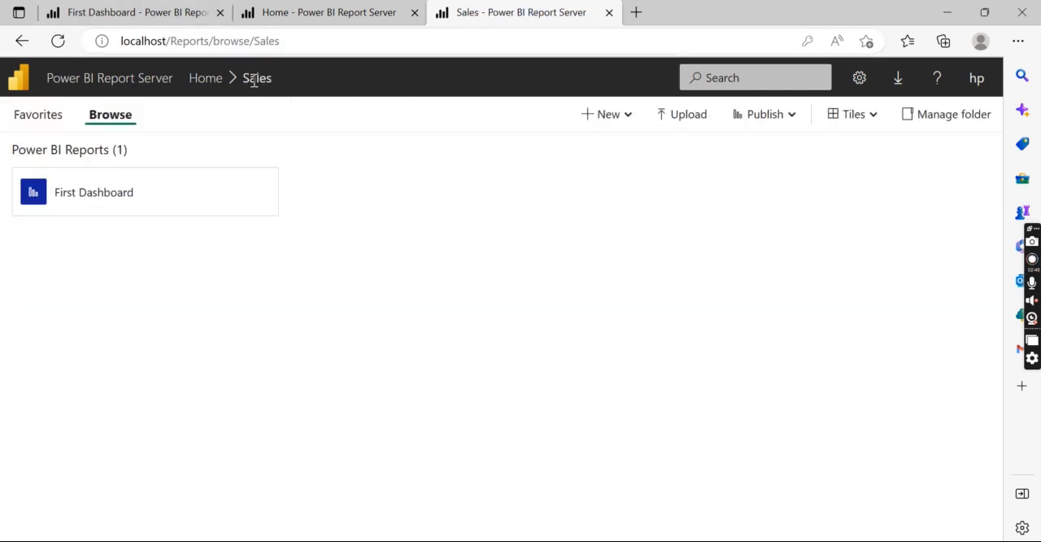
click(199, 79)
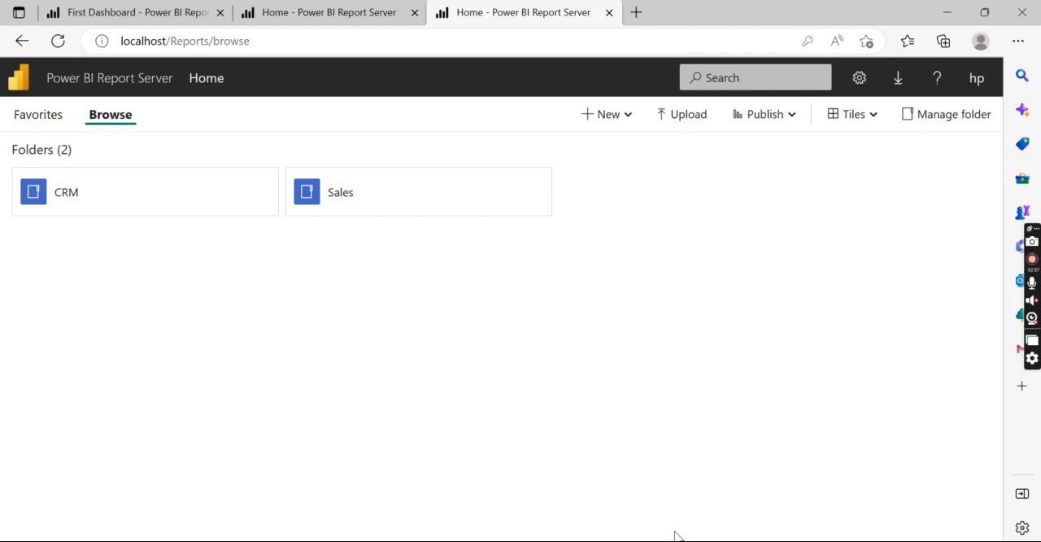
- Switch to SQL Server Management Studio, inspect the SQL Server Agent jobs, and return to the report server
click(553, 540)
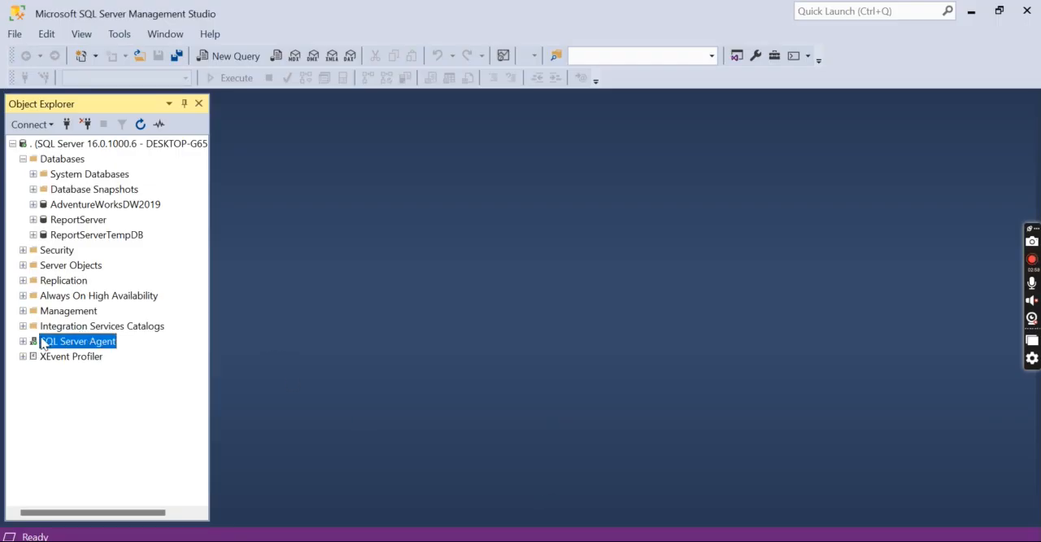
click(23, 340)
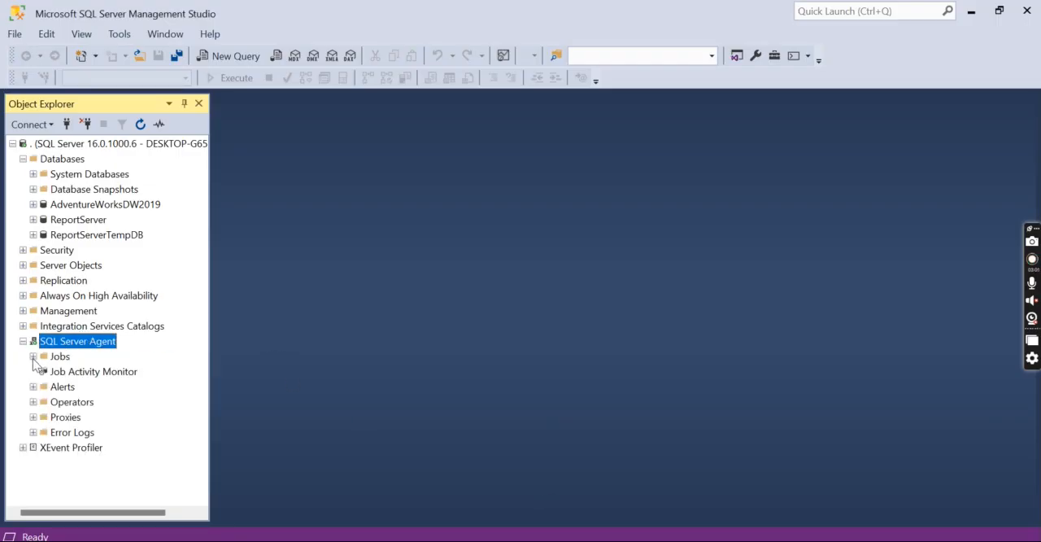
click(33, 356)
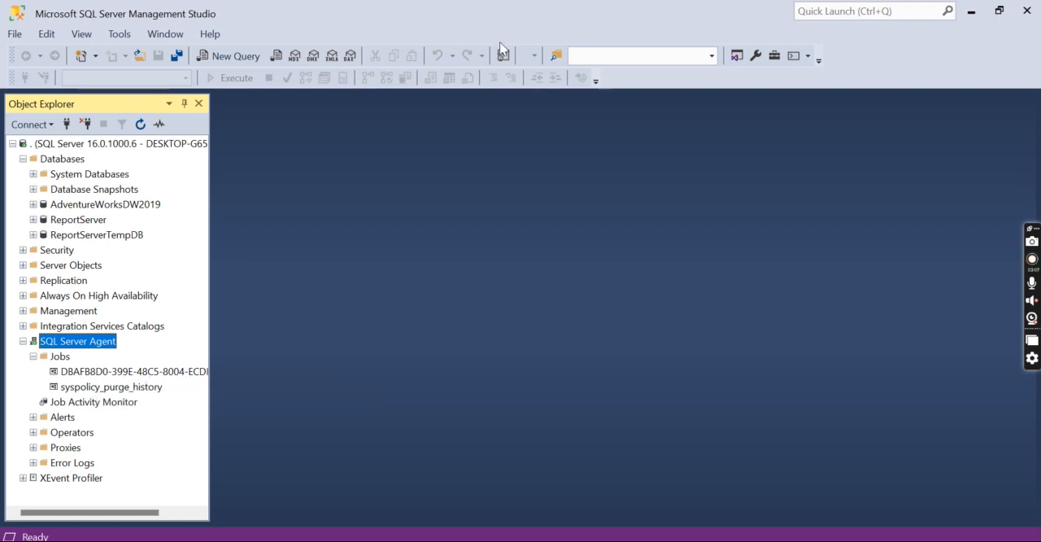
click(971, 12)
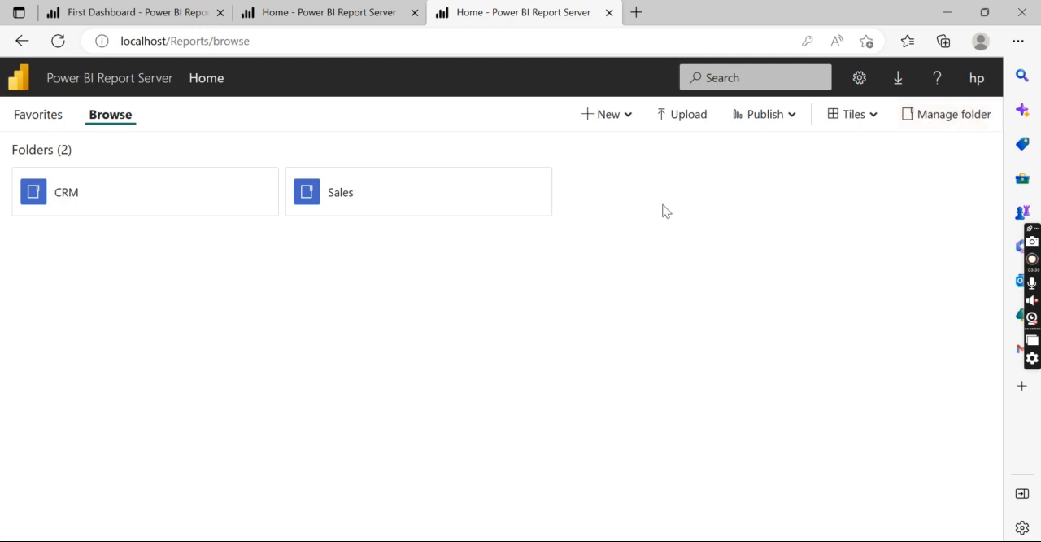
- Open the security settings of the Sales folder
mouse_move(525, 204)
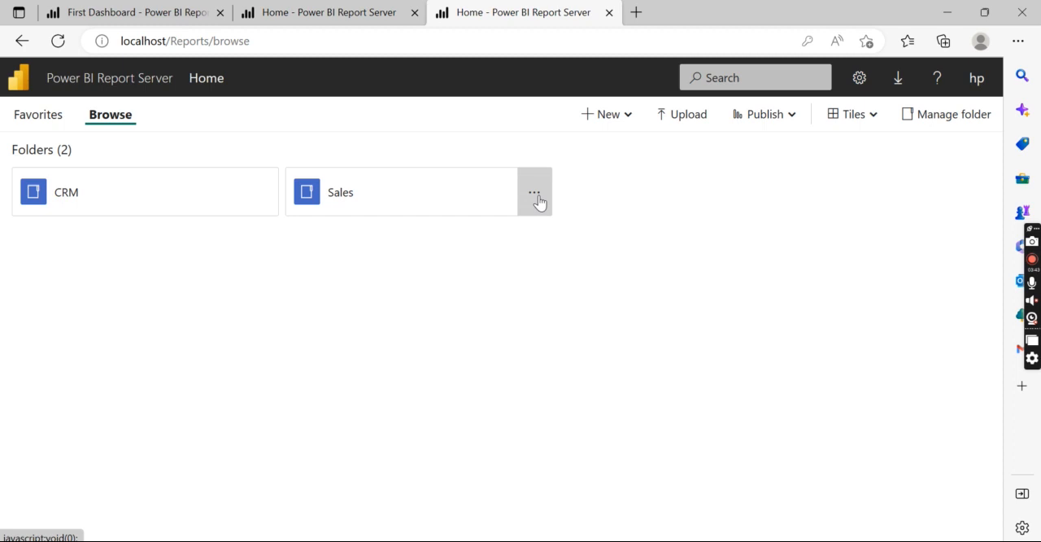
click(534, 197)
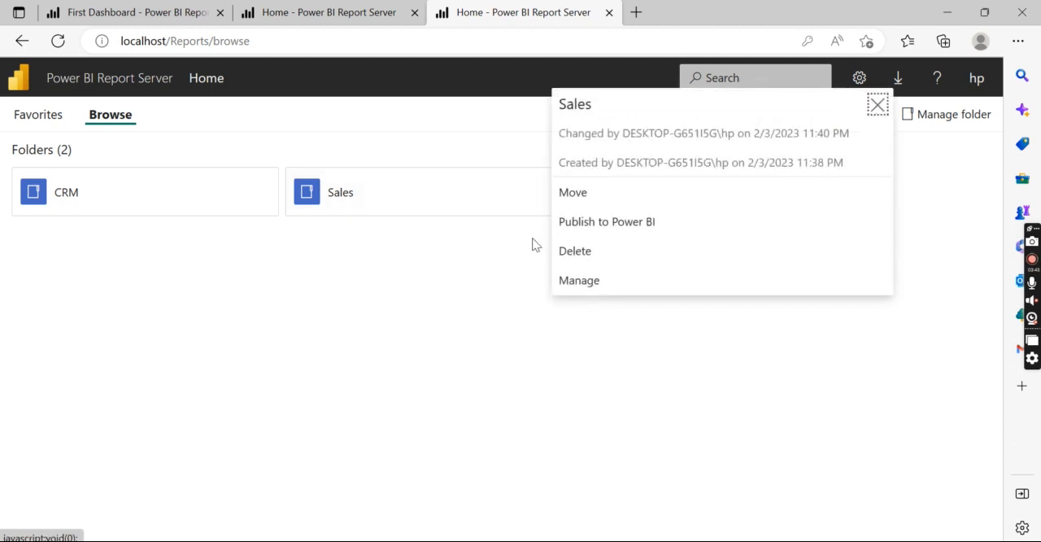
click(561, 278)
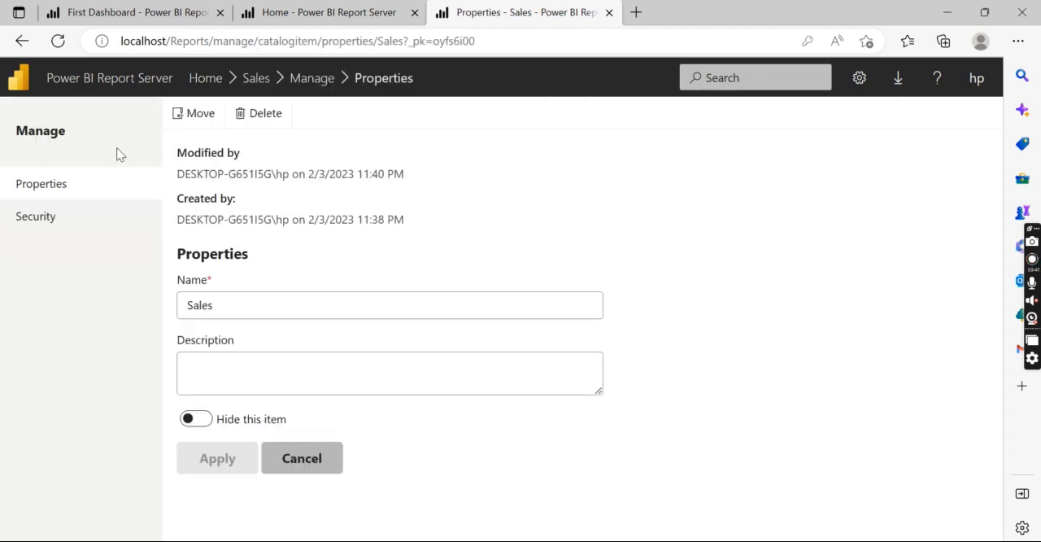
click(45, 216)
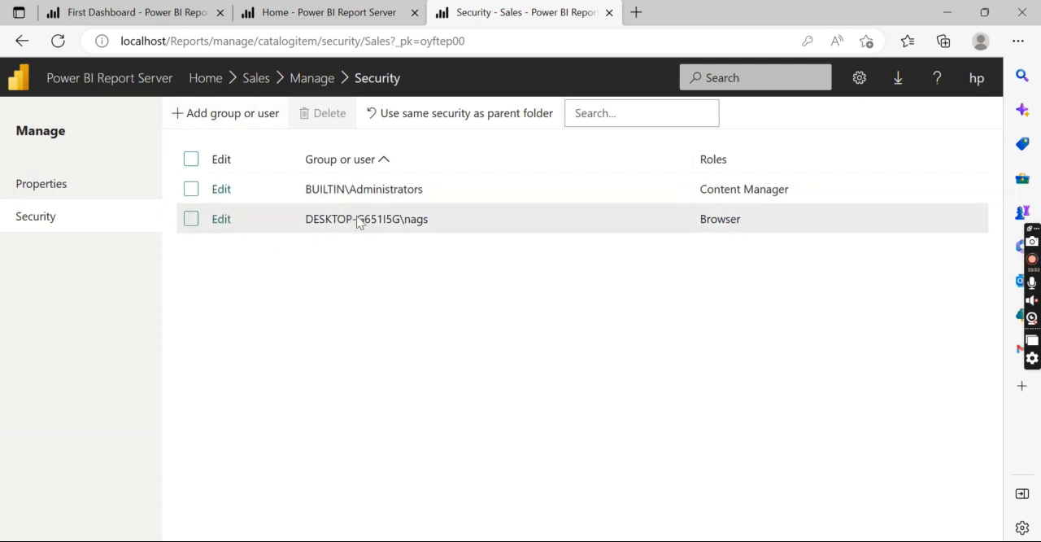
- Review the Sales folder's security settings and the role options of its Browser user, and return to the Home folder
click(310, 78)
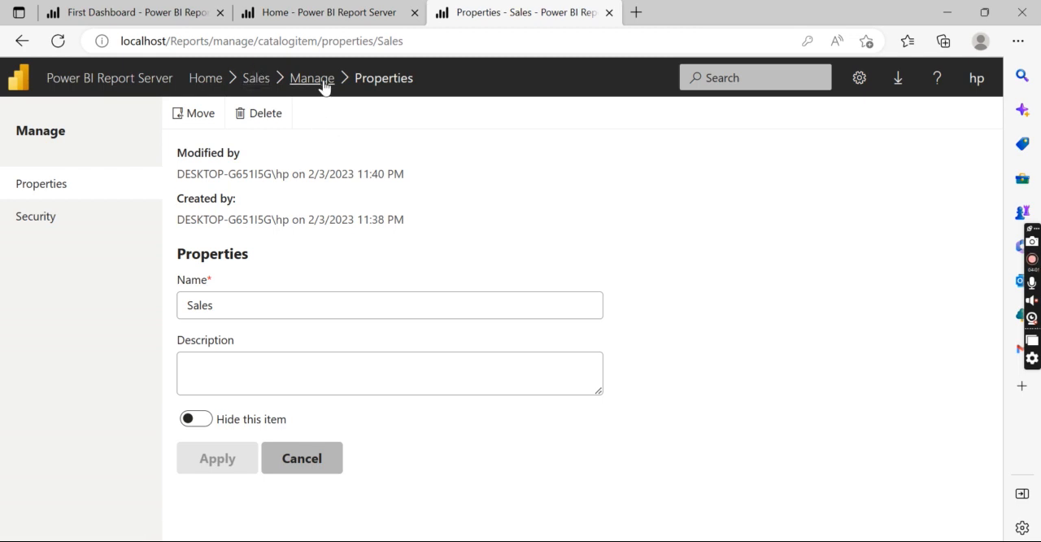
click(76, 221)
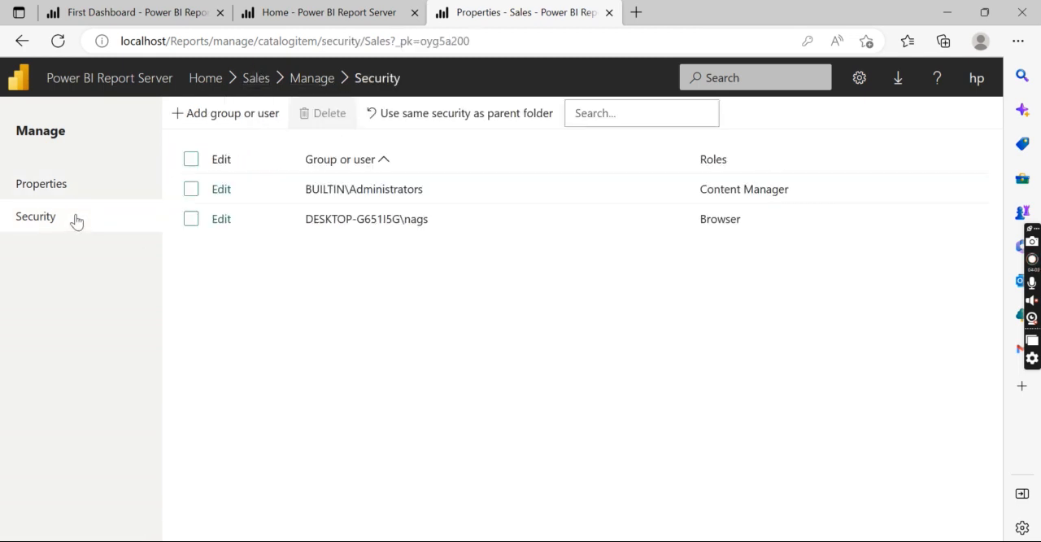
click(226, 224)
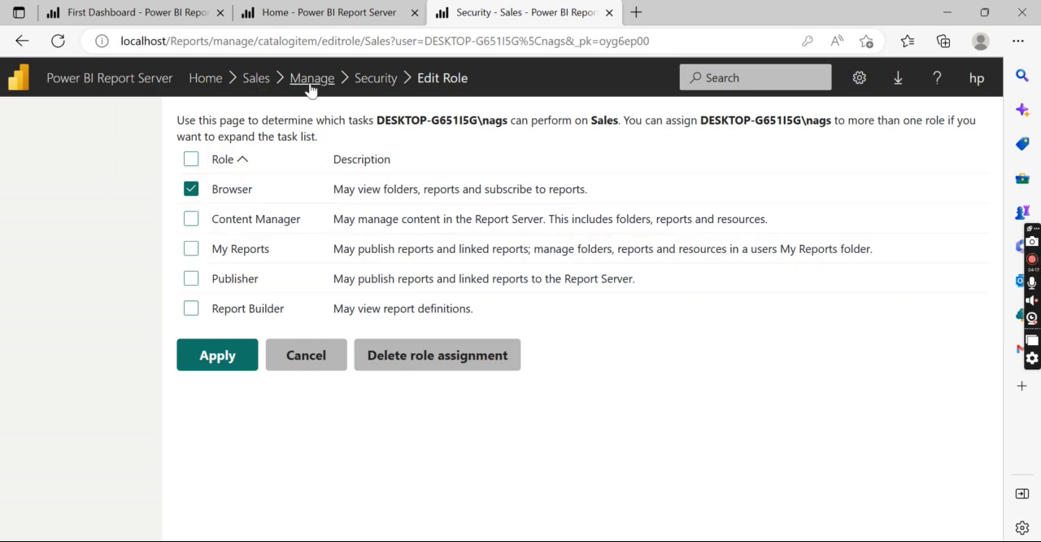
click(363, 81)
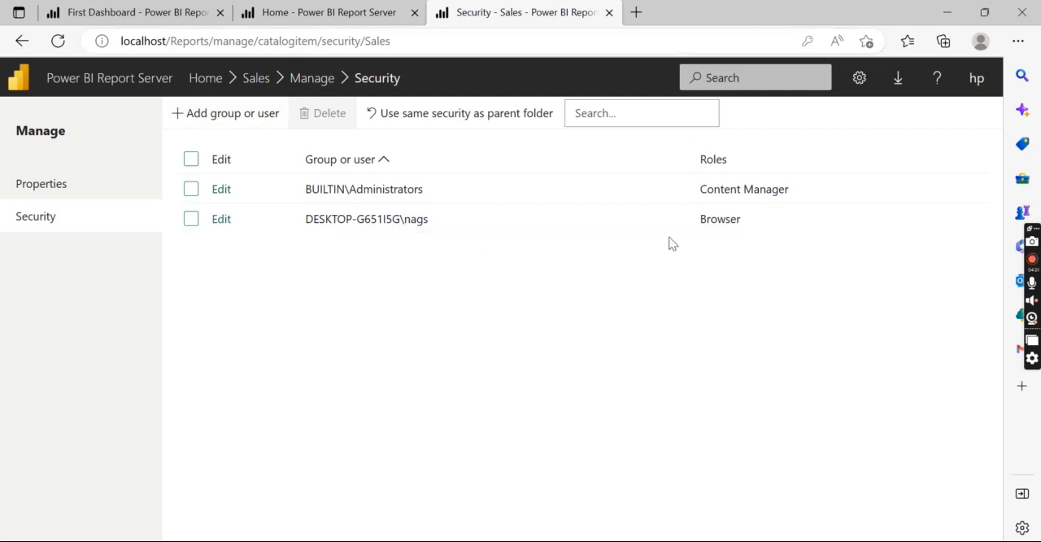
click(251, 78)
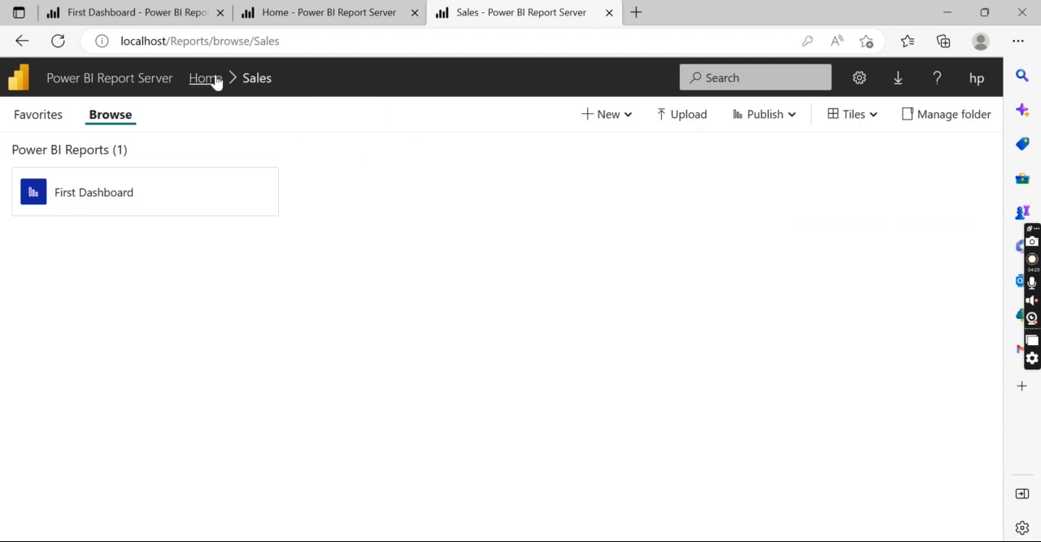
click(216, 80)
- Check the security settings of the First Dashboard report in the Sales folder, and return to the Home folder
mouse_move(493, 195)
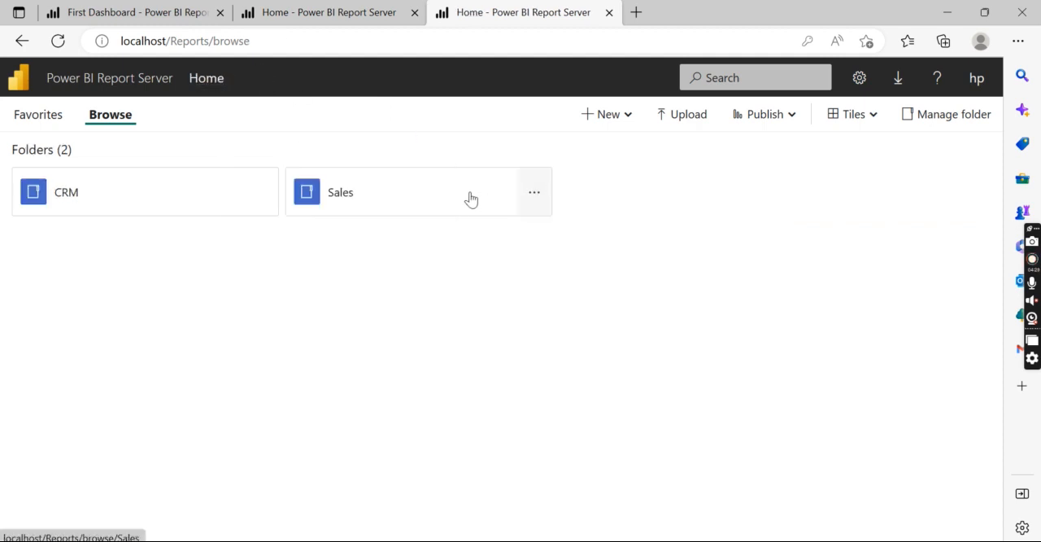
click(469, 198)
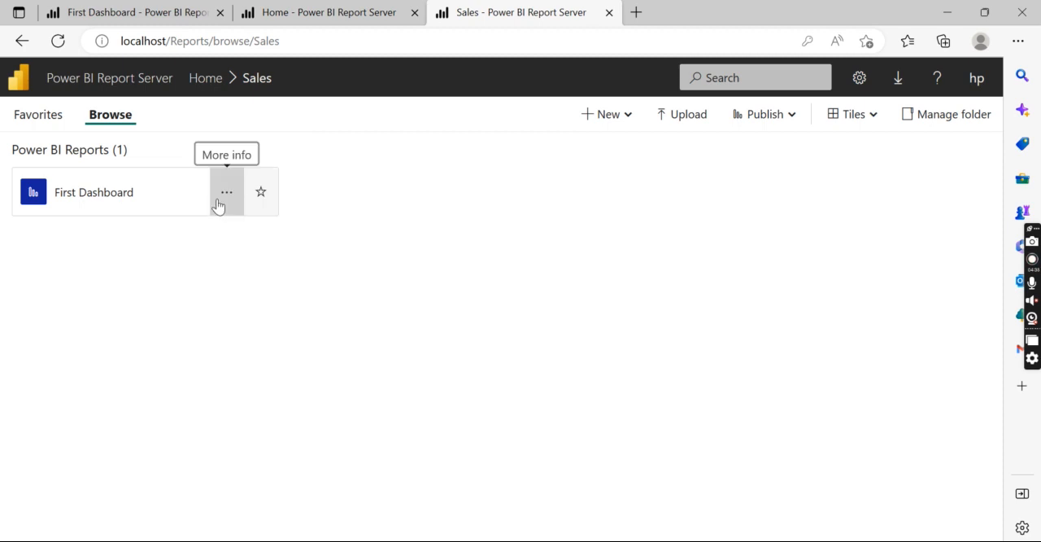
click(226, 193)
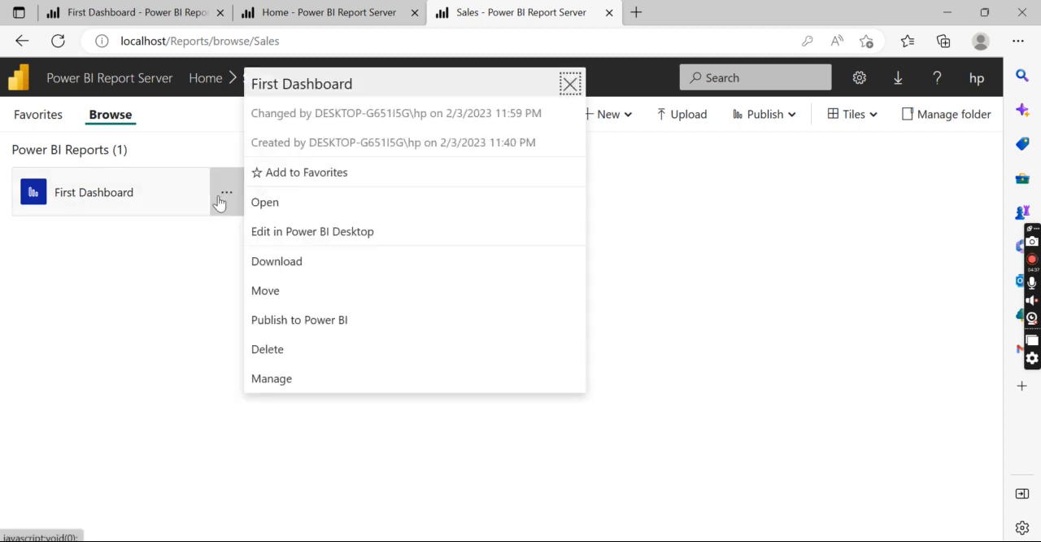
click(266, 379)
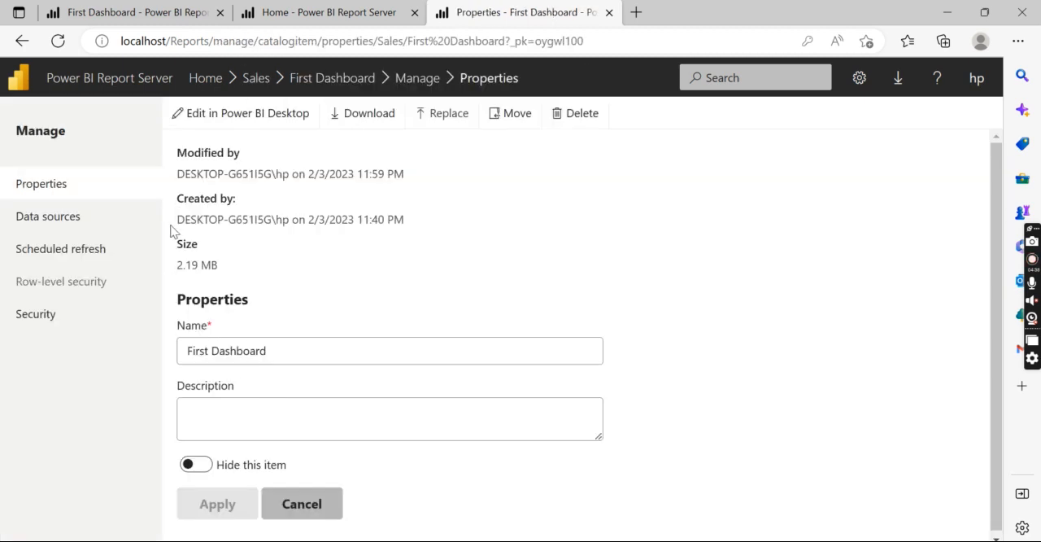
click(72, 314)
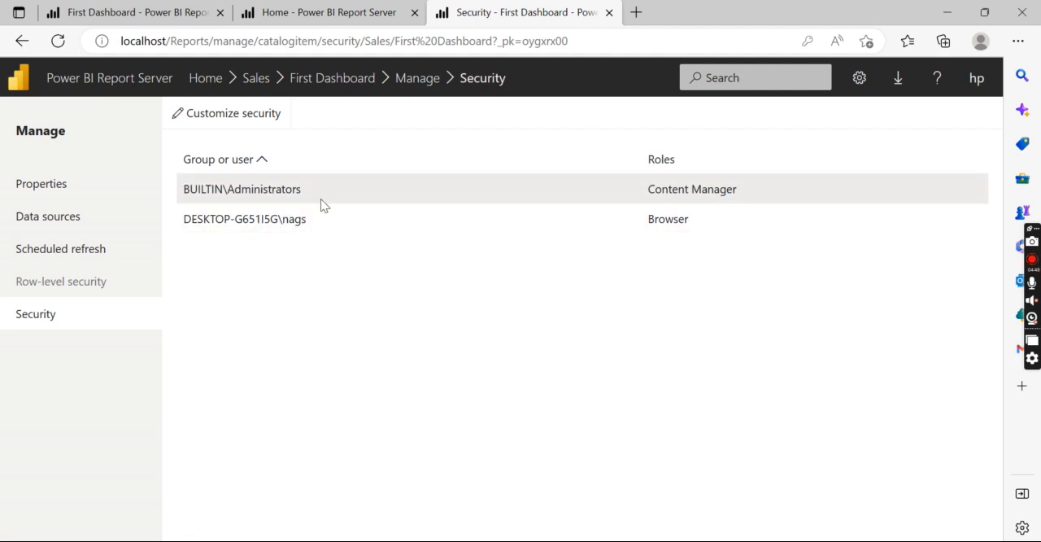
click(216, 82)
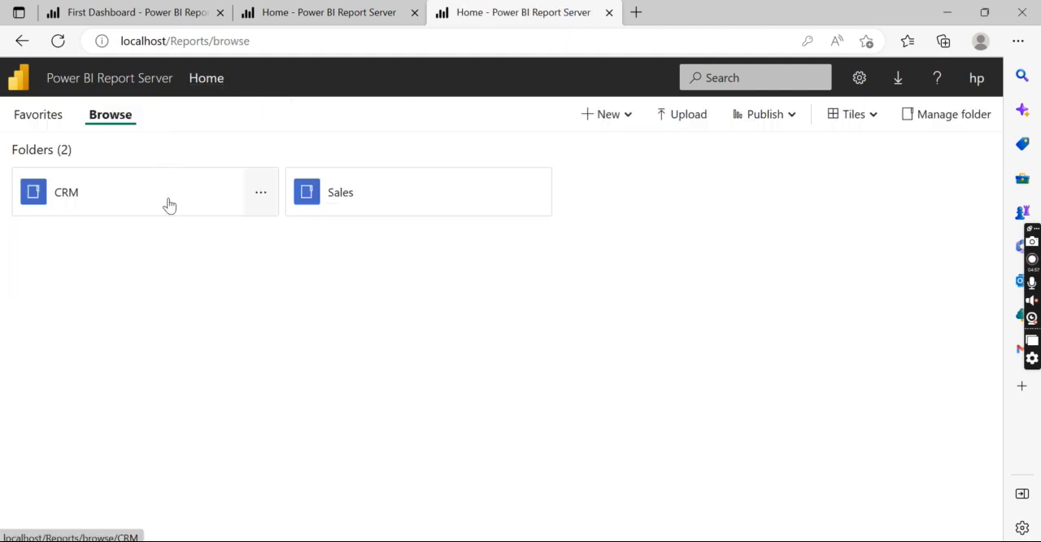
- Check the CRM folder's security settings and the reports it contains, and return to the Home folder
click(259, 201)
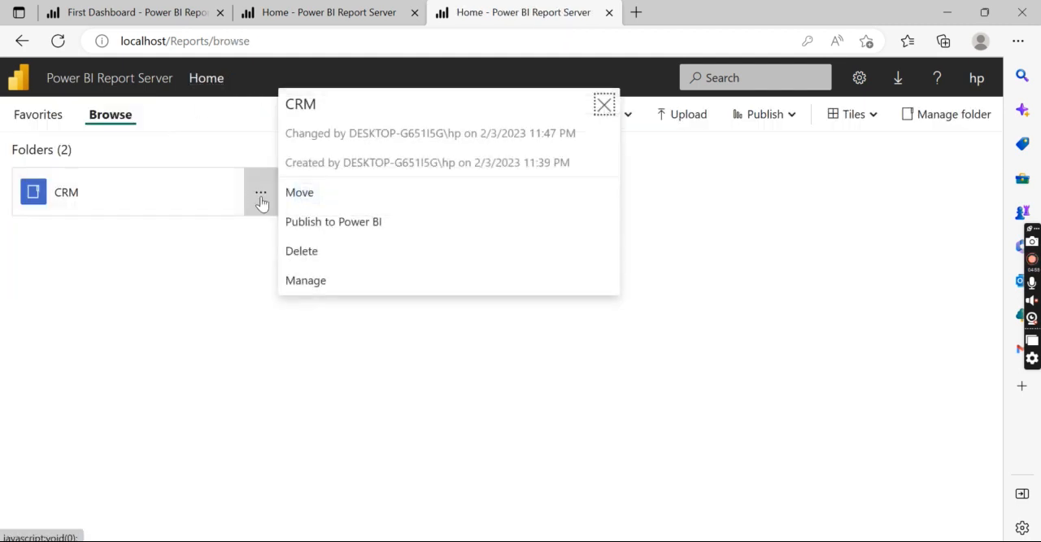
click(293, 280)
click(35, 218)
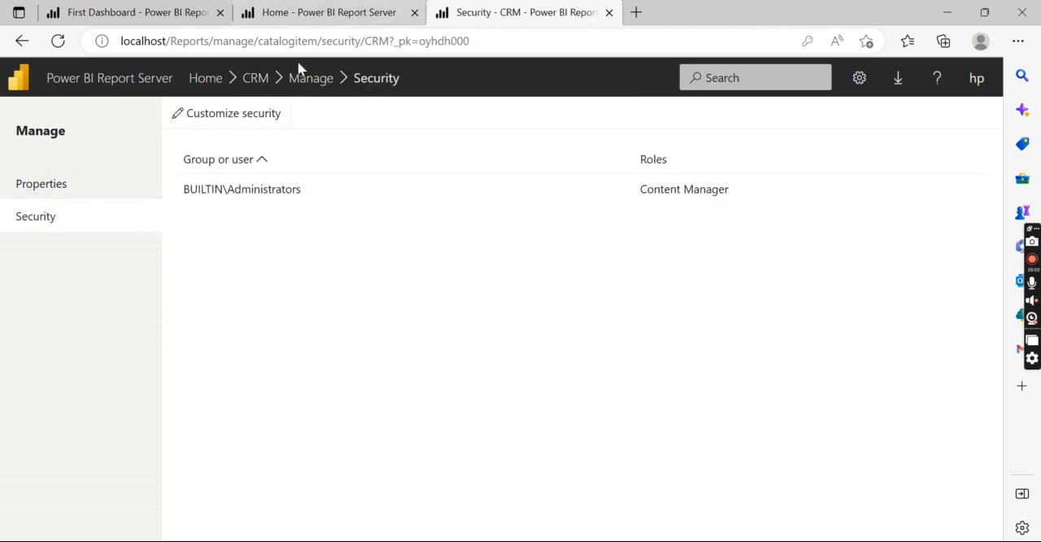
click(312, 83)
click(255, 79)
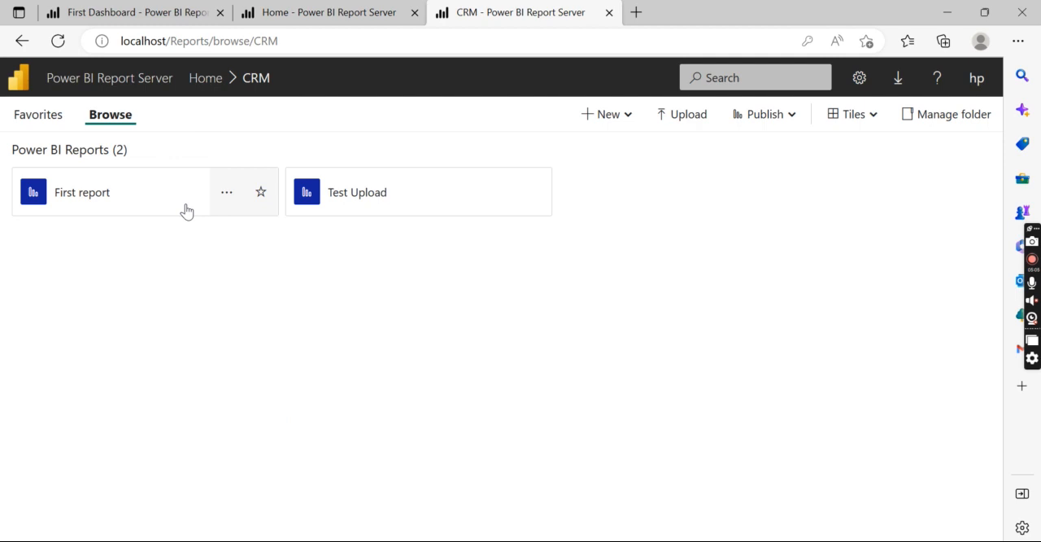
click(216, 84)
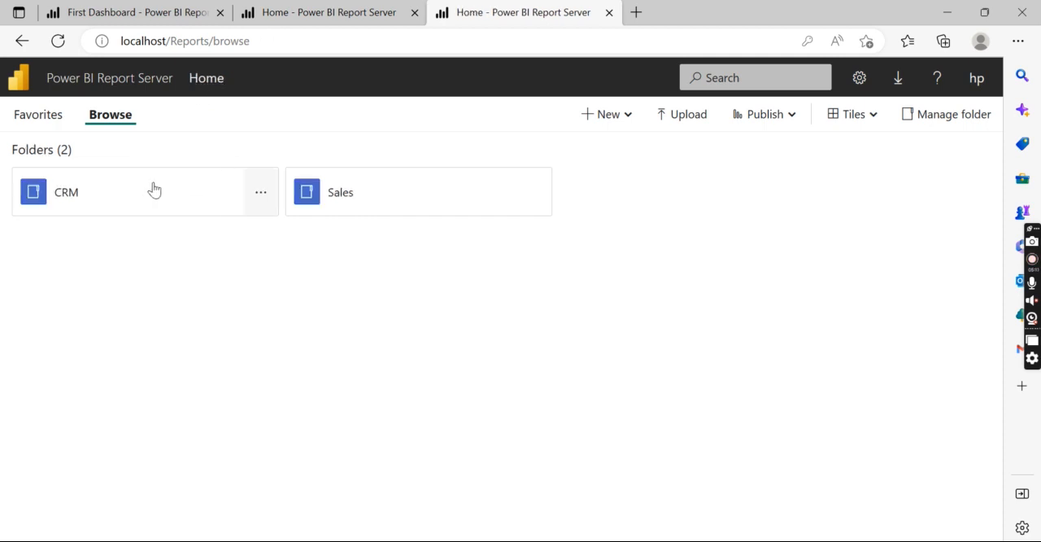
- Check the security settings of First report in the CRM folder, and return to that folder
click(72, 213)
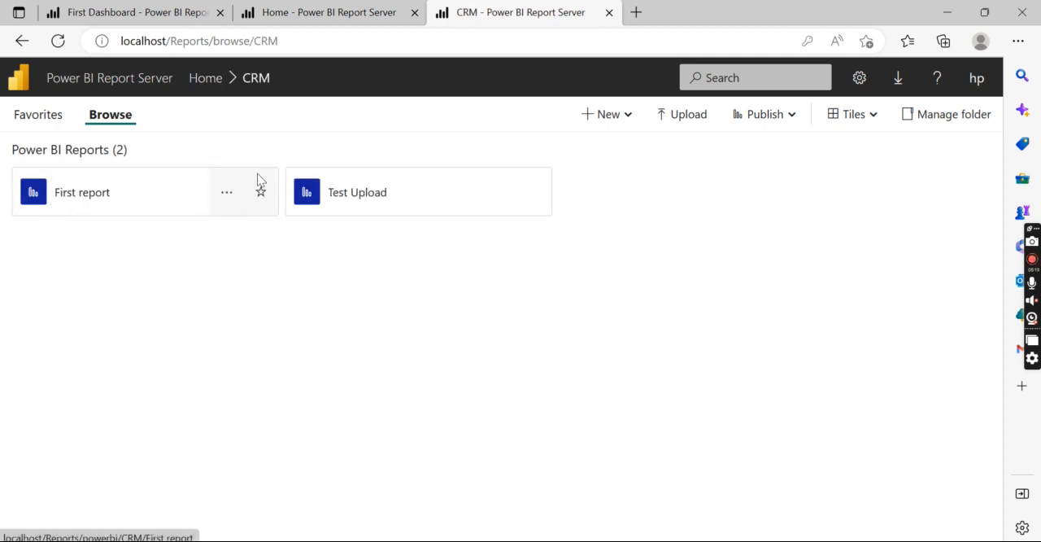
click(234, 203)
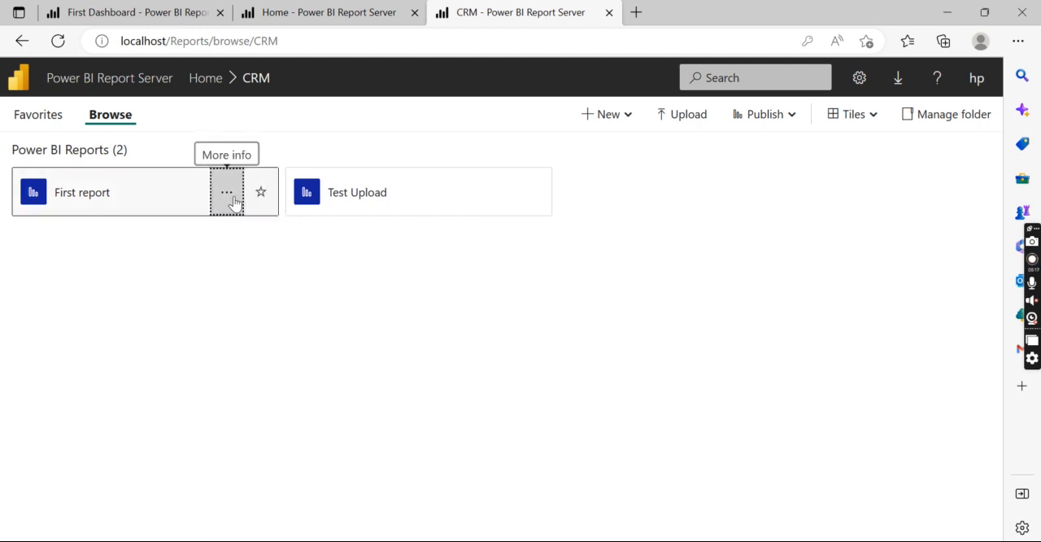
click(301, 377)
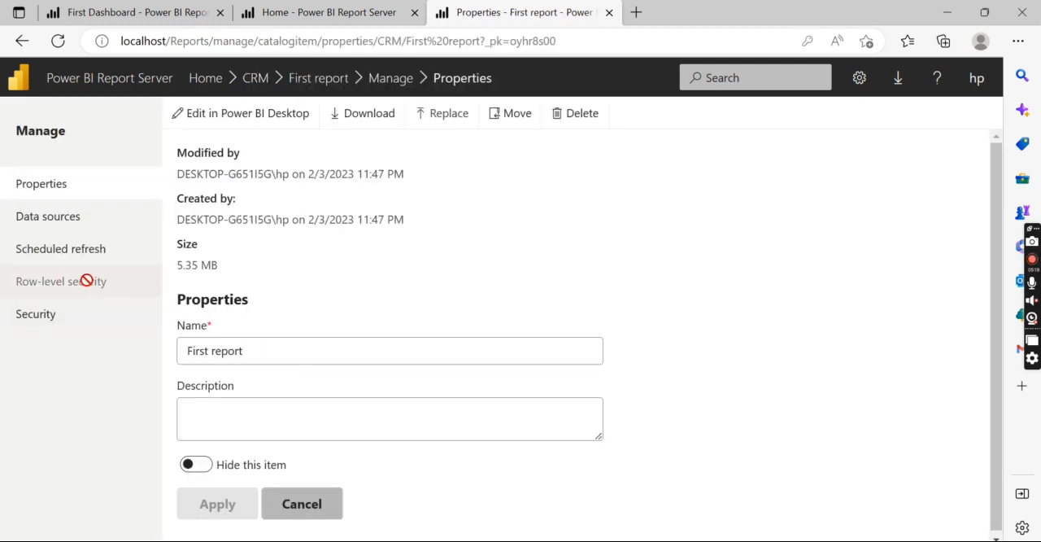
click(45, 319)
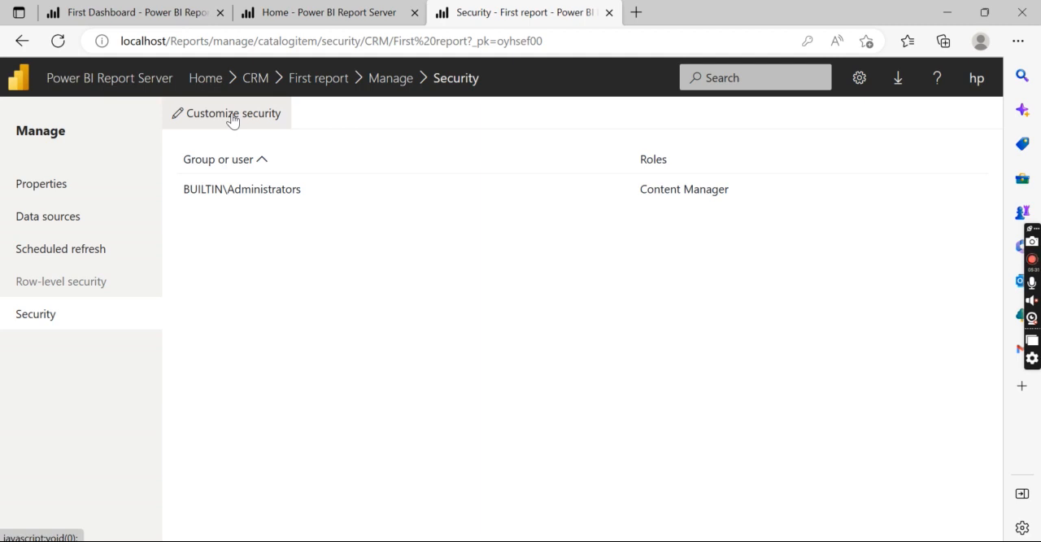
click(255, 78)
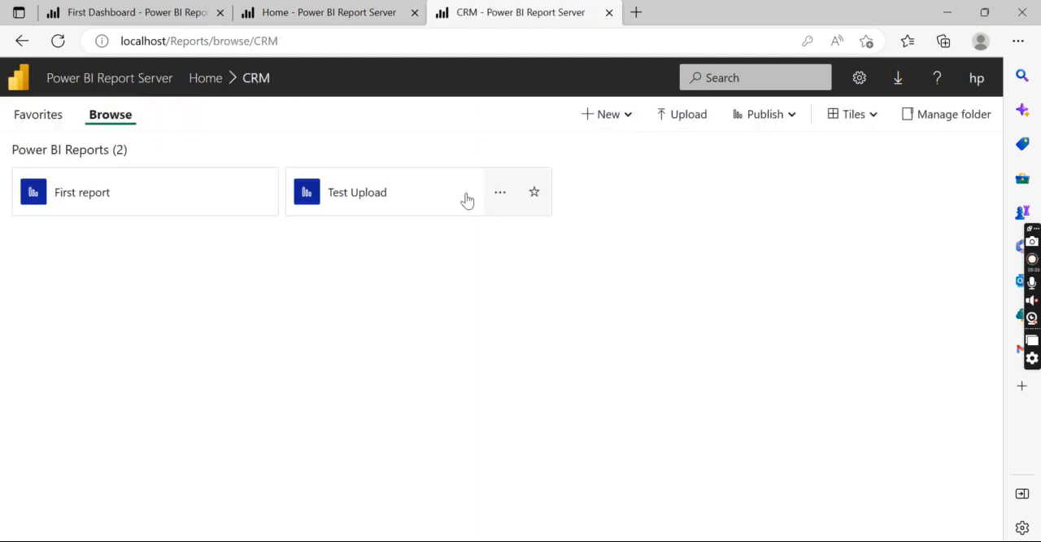
- Check the security settings of the Test Upload report, and return to the CRM folder
click(501, 193)
click(541, 386)
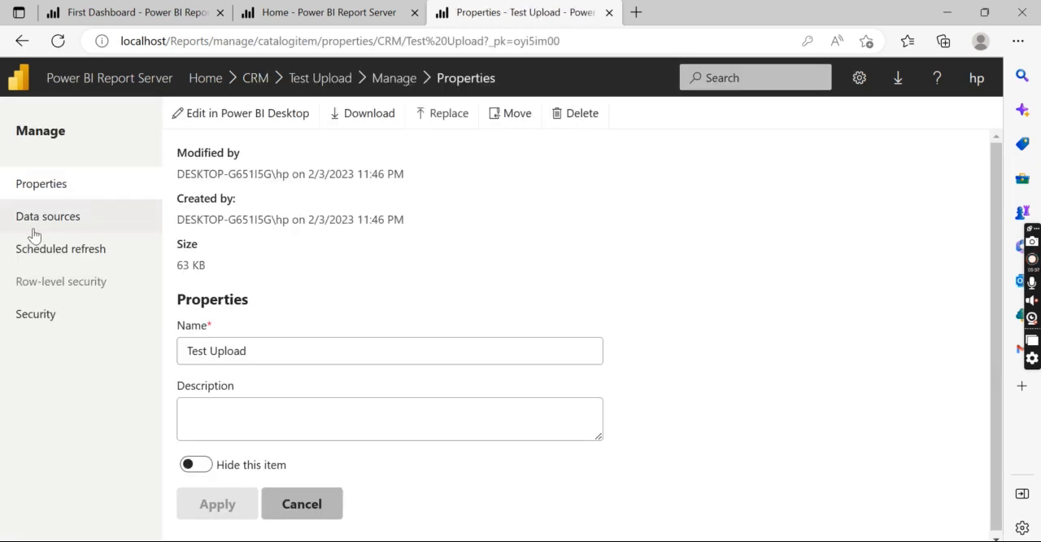
click(29, 313)
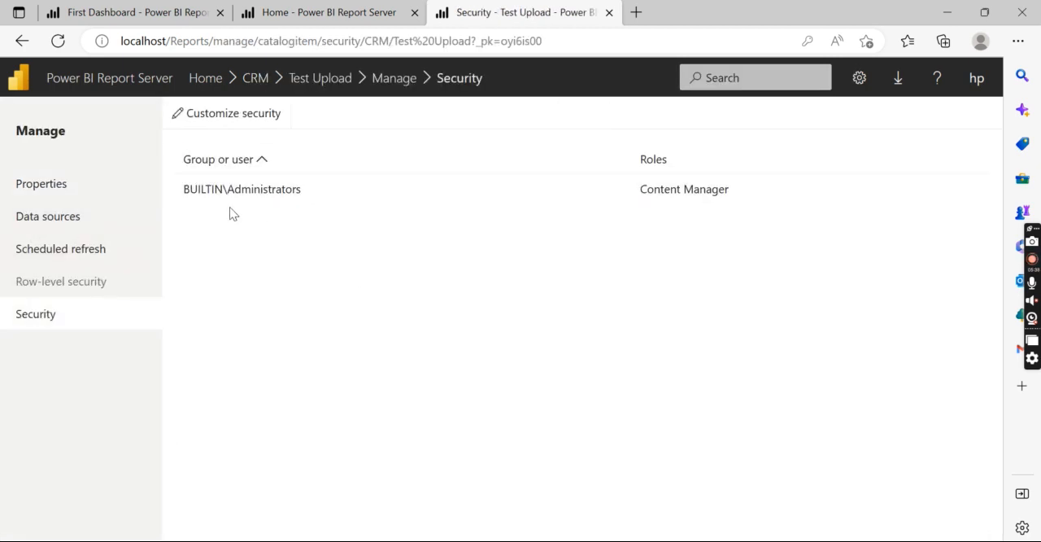
click(257, 81)
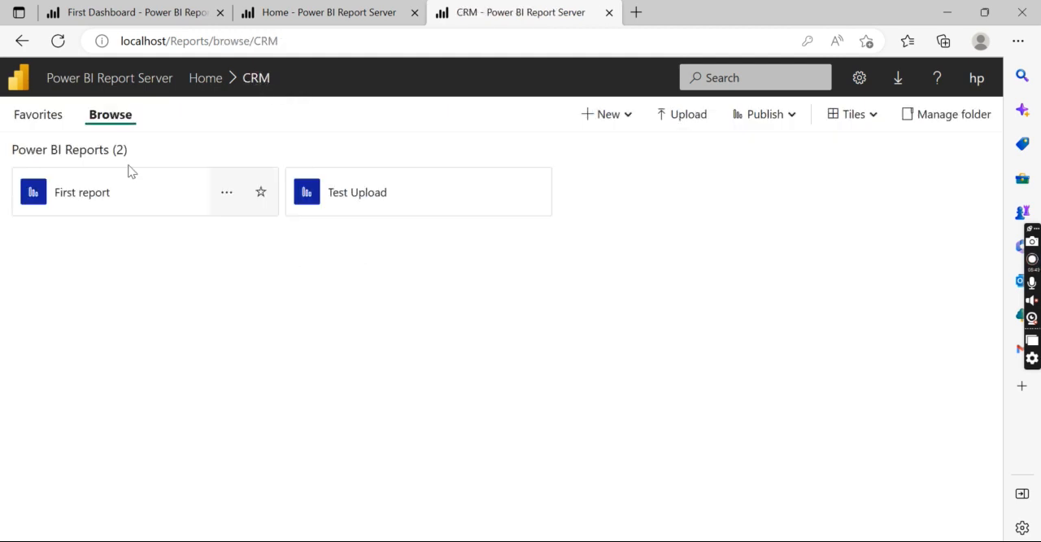
- Customize First report's security so it can differ from the CRM parent folder, and return to the CRM folder
click(232, 195)
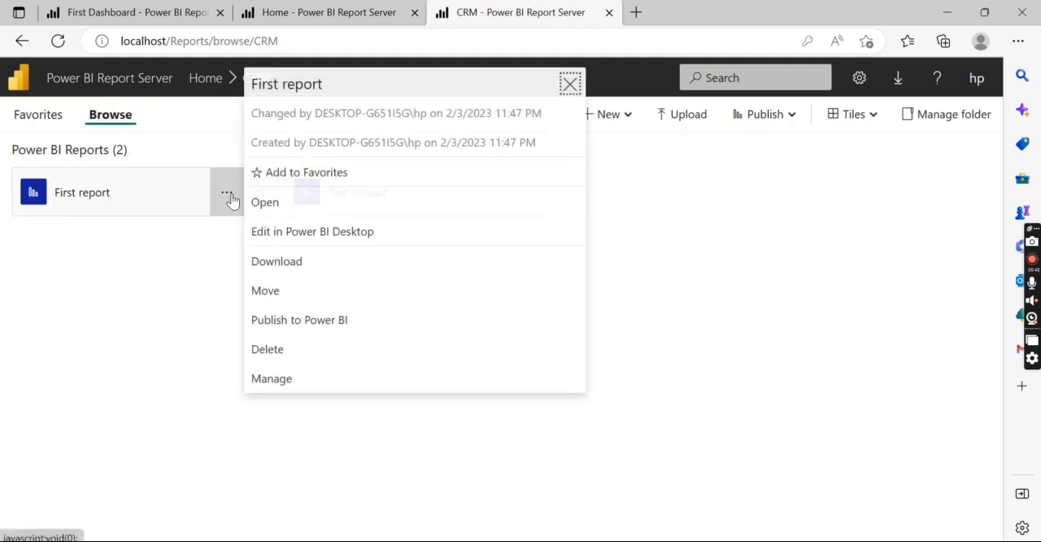
click(296, 375)
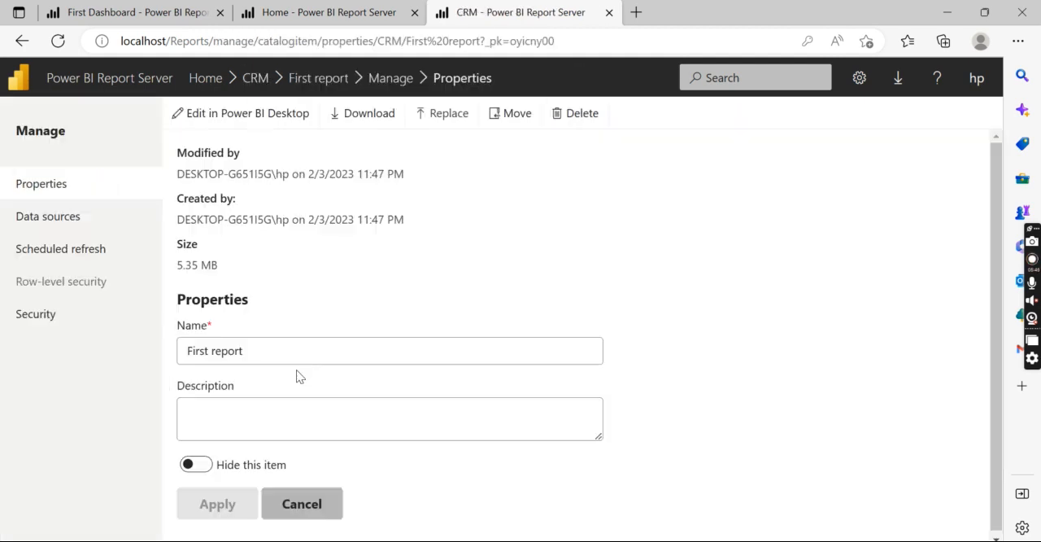
click(39, 317)
click(260, 118)
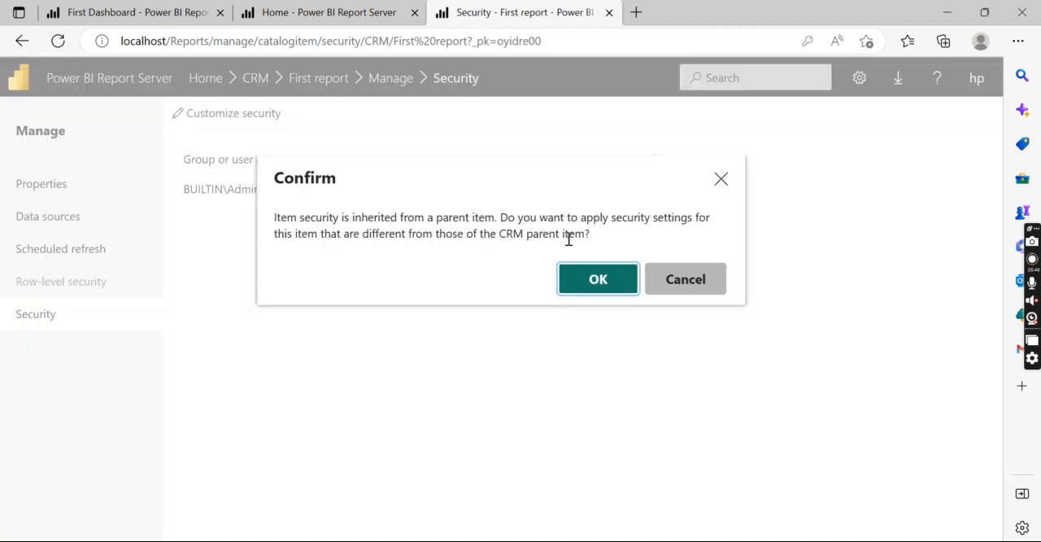
click(595, 279)
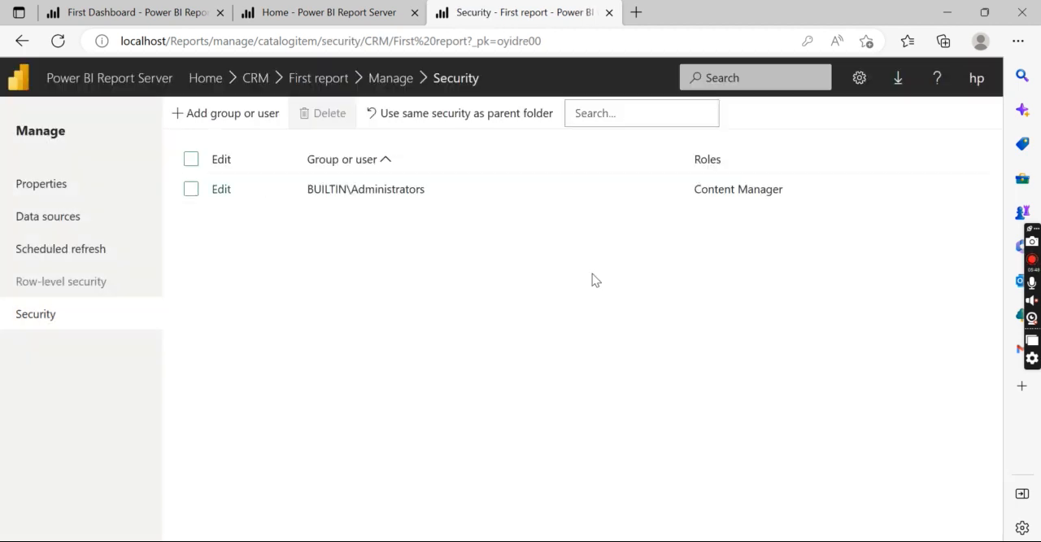
click(251, 78)
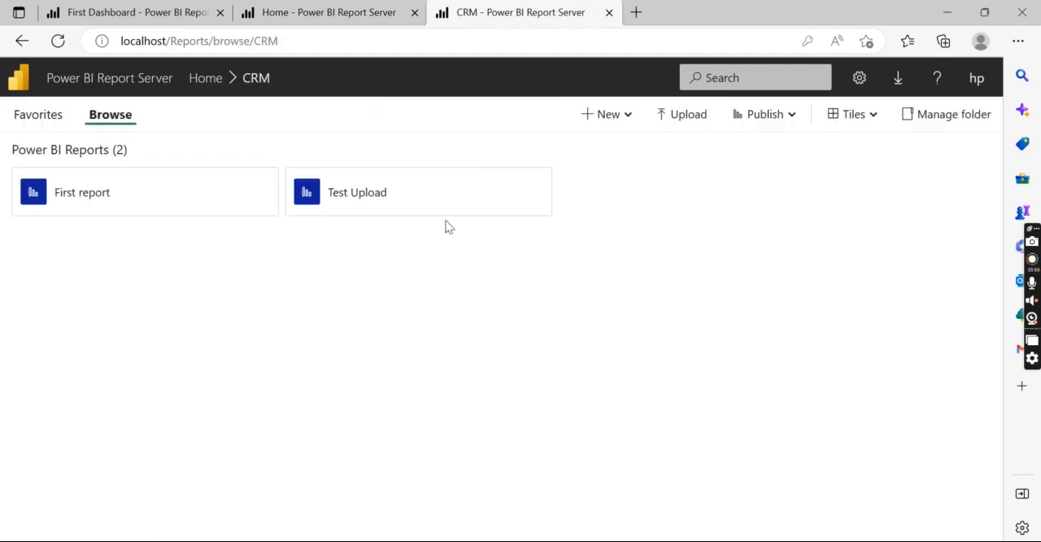
- Customize the CRM folder's security so it can differ from the Home parent folder
click(213, 80)
click(263, 195)
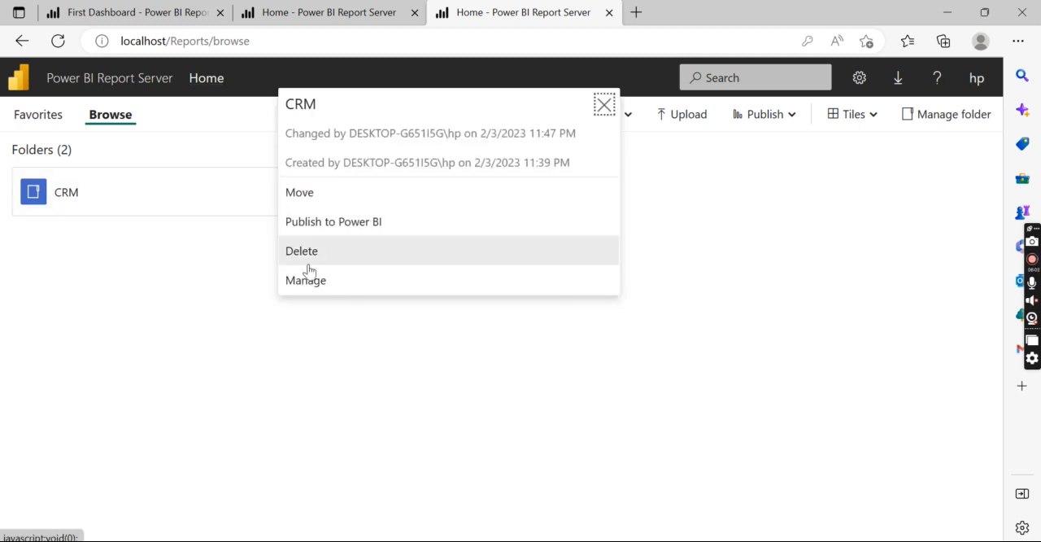
click(324, 285)
click(46, 216)
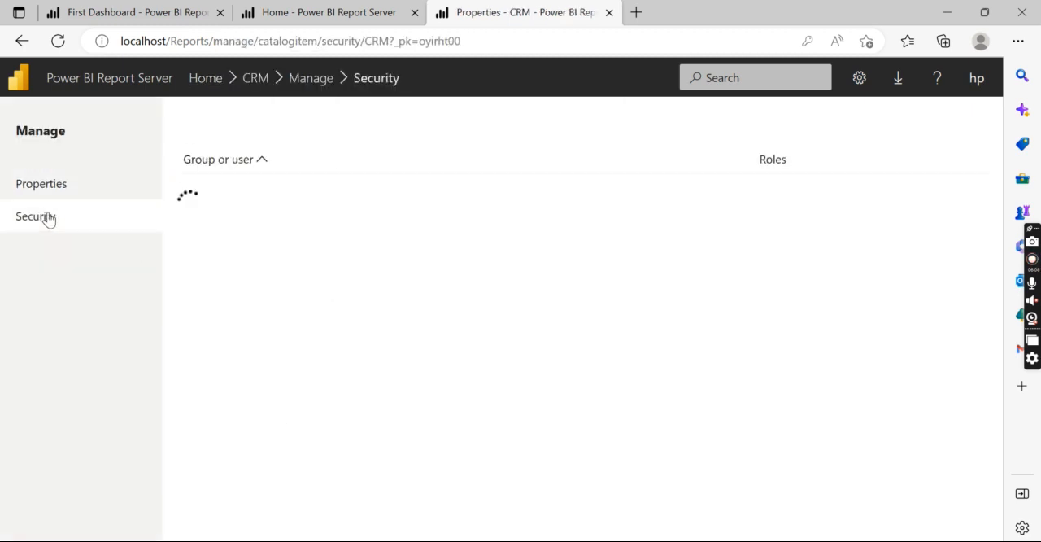
click(205, 124)
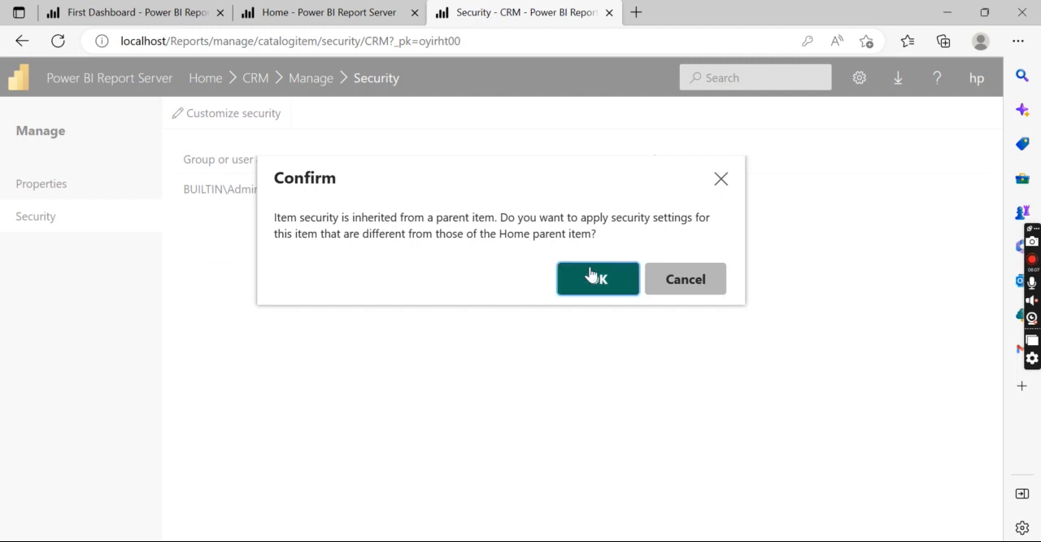
click(597, 279)
- Assign the Browser role on the CRM folder to the non-administrator user already listed in the Sales folder's security
click(242, 122)
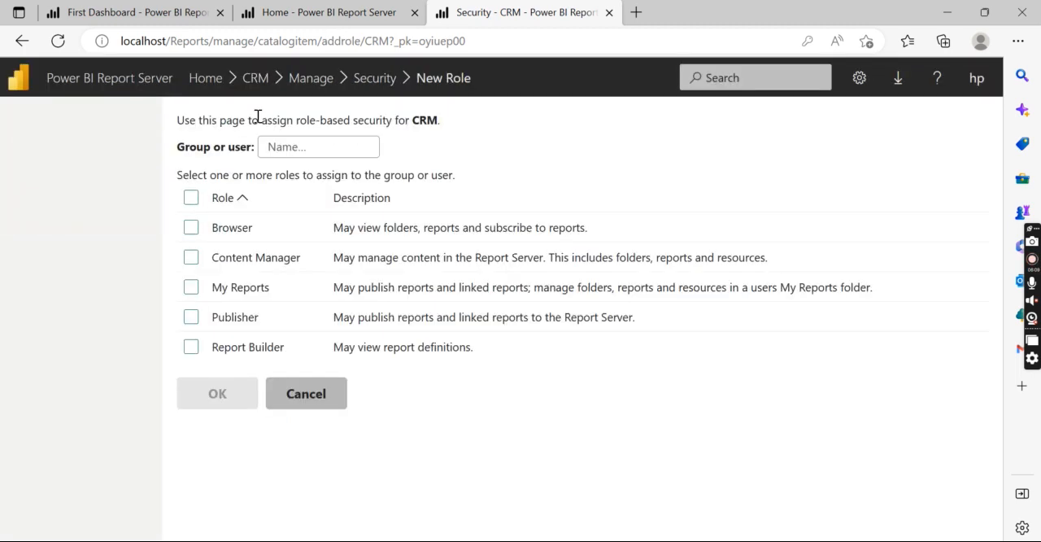
click(191, 229)
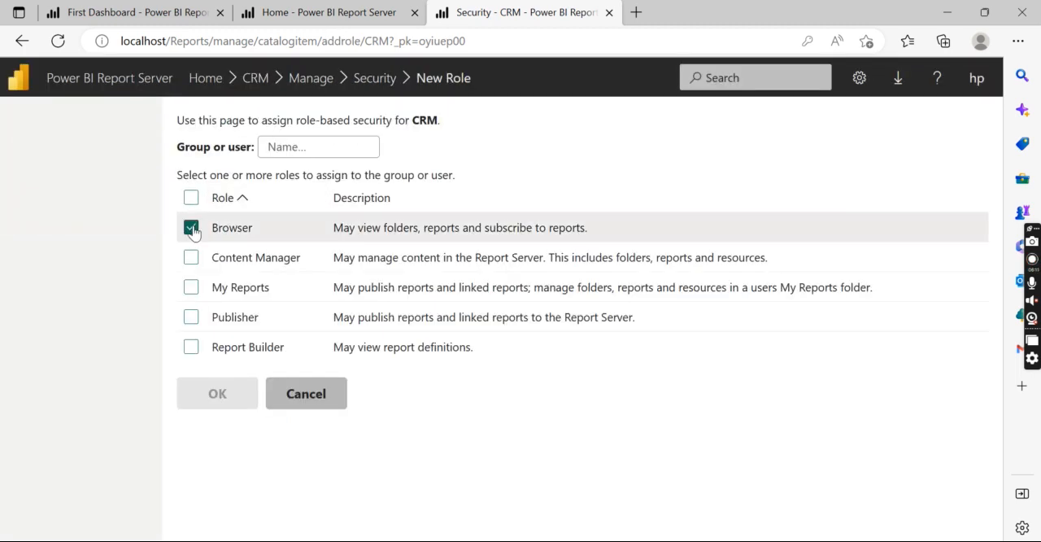
click(285, 148)
text(nags)
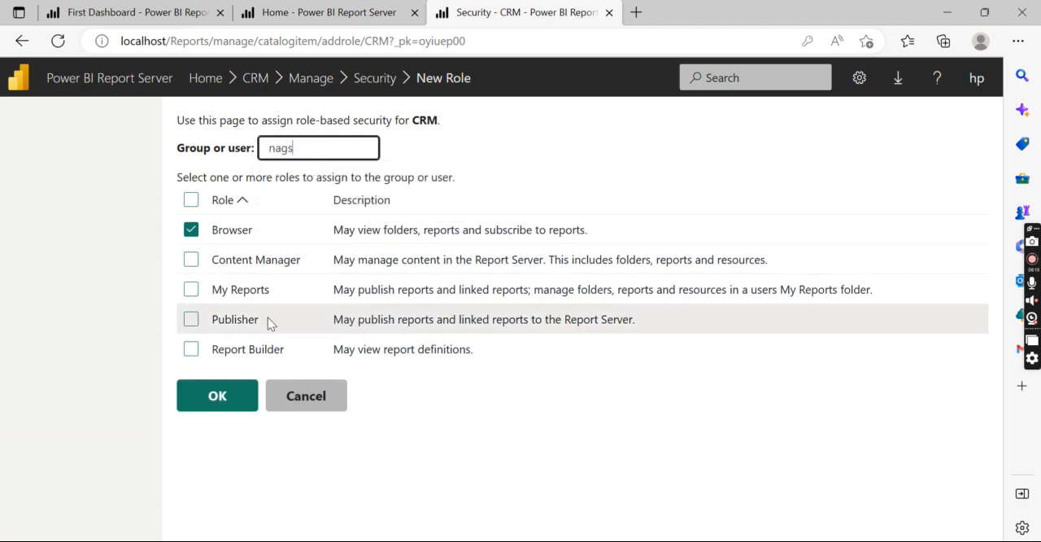
click(217, 395)
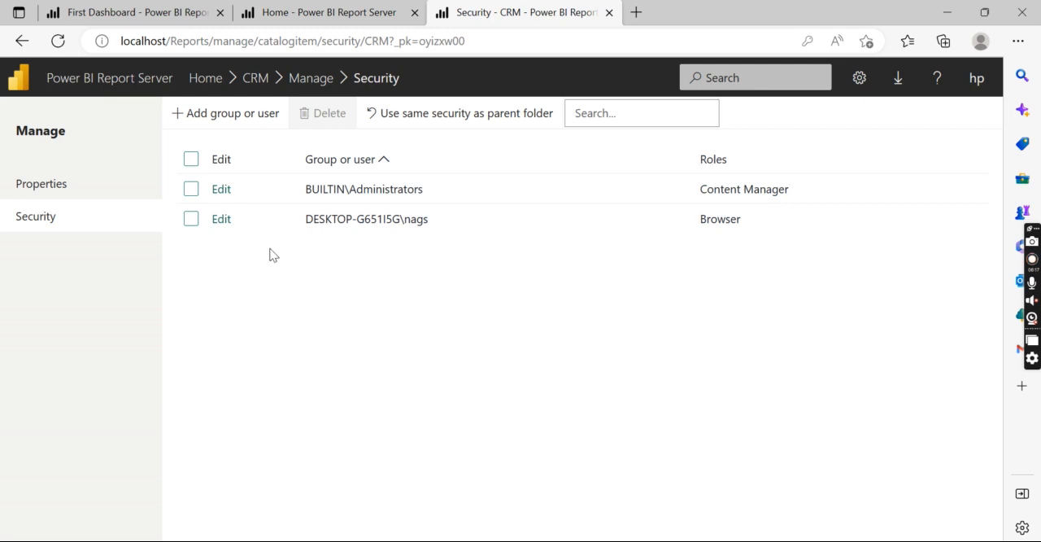
- Check that the Test Upload report inherits the CRM folder's security, and return to the CRM folder
click(259, 81)
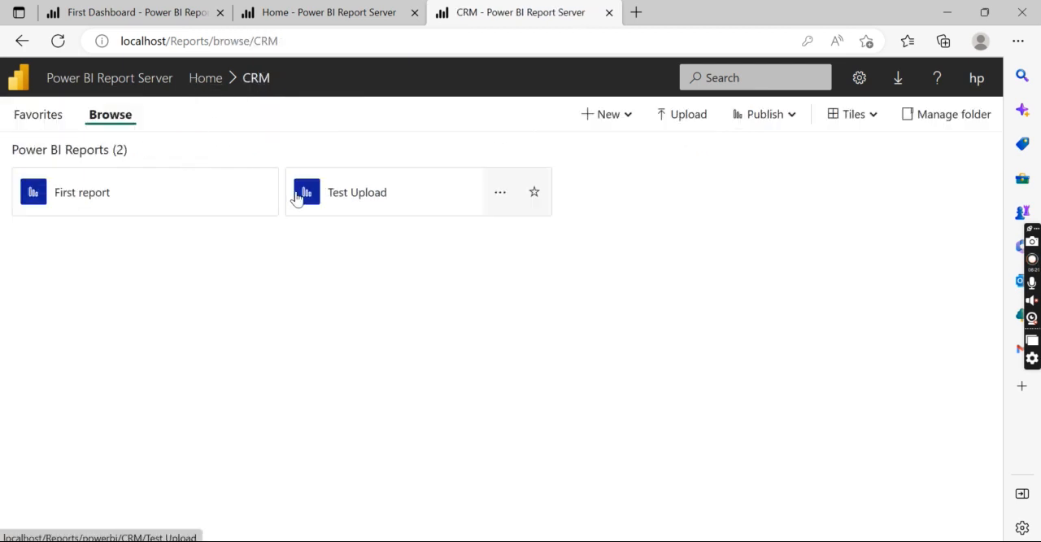
click(501, 195)
click(548, 378)
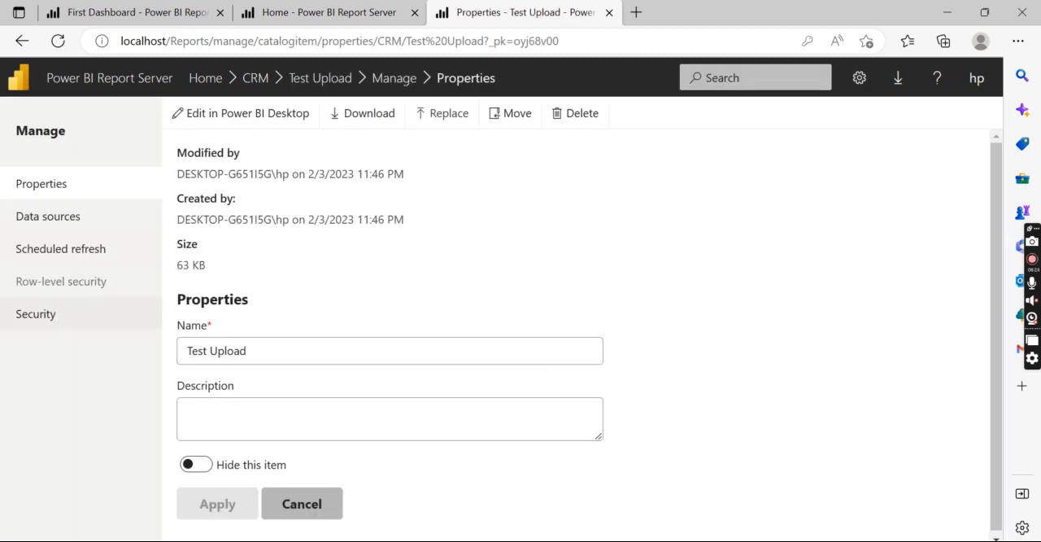
click(24, 316)
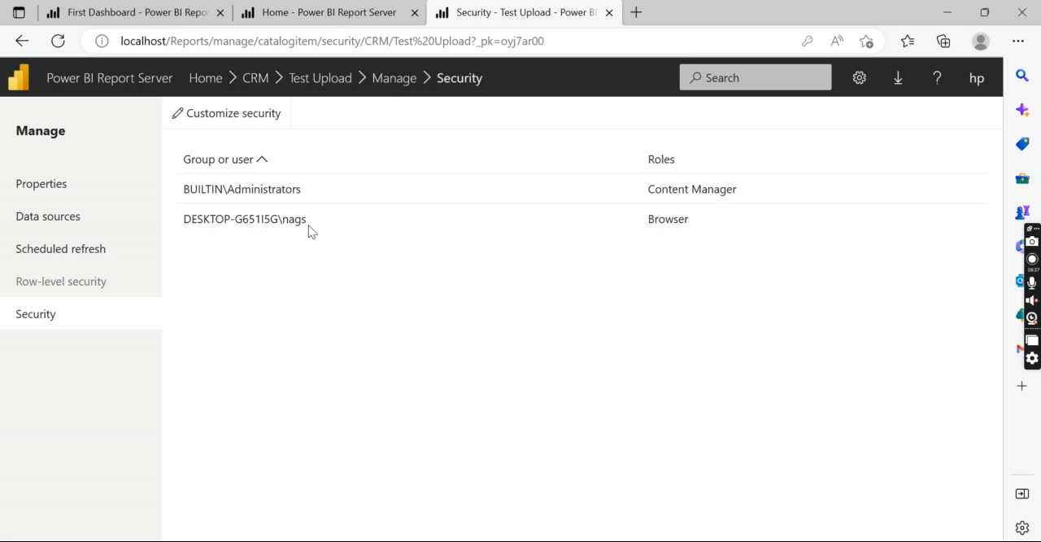
click(332, 82)
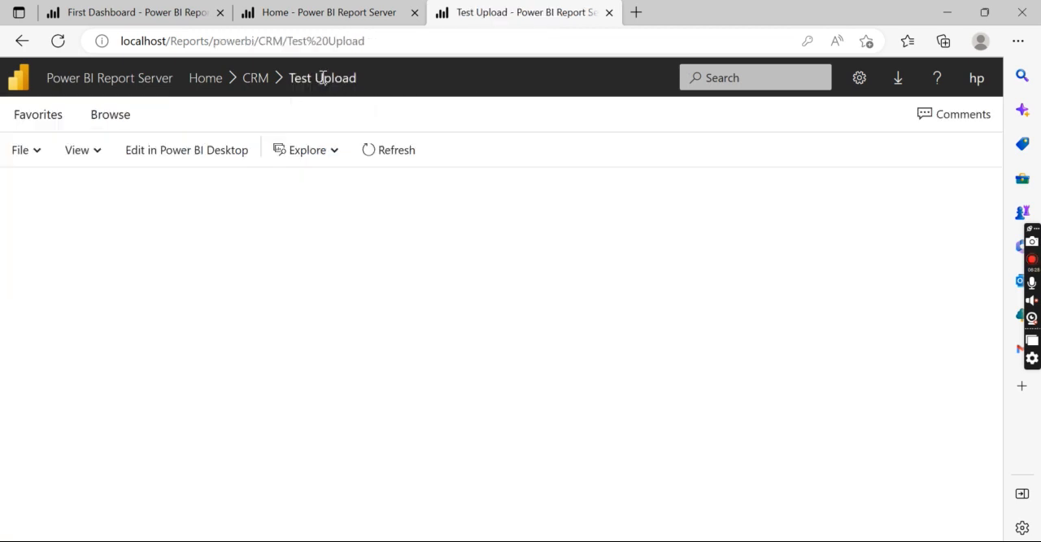
click(257, 85)
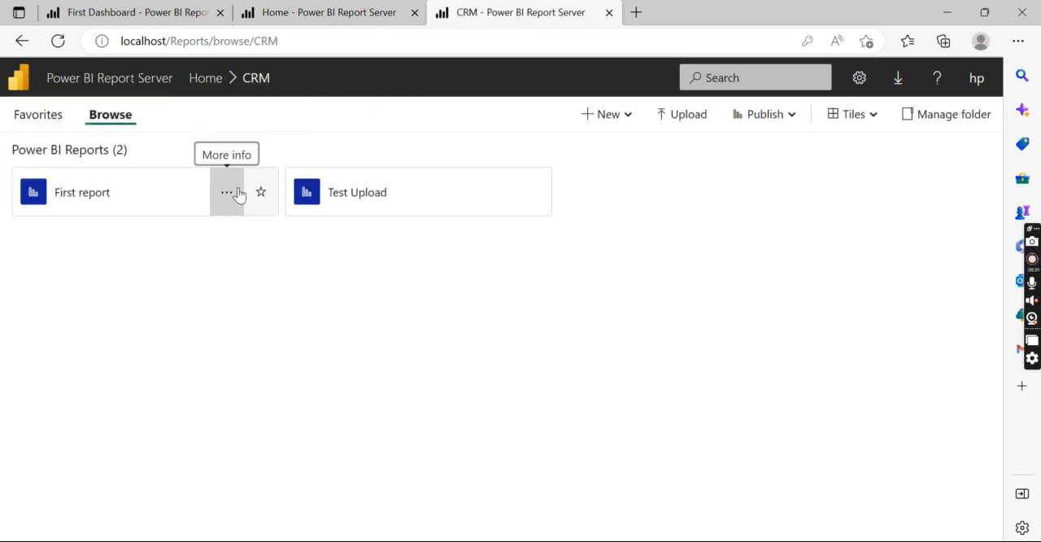
- Reset First report to use the same security as its CRM parent folder, and return to the CRM folder
click(230, 195)
click(263, 380)
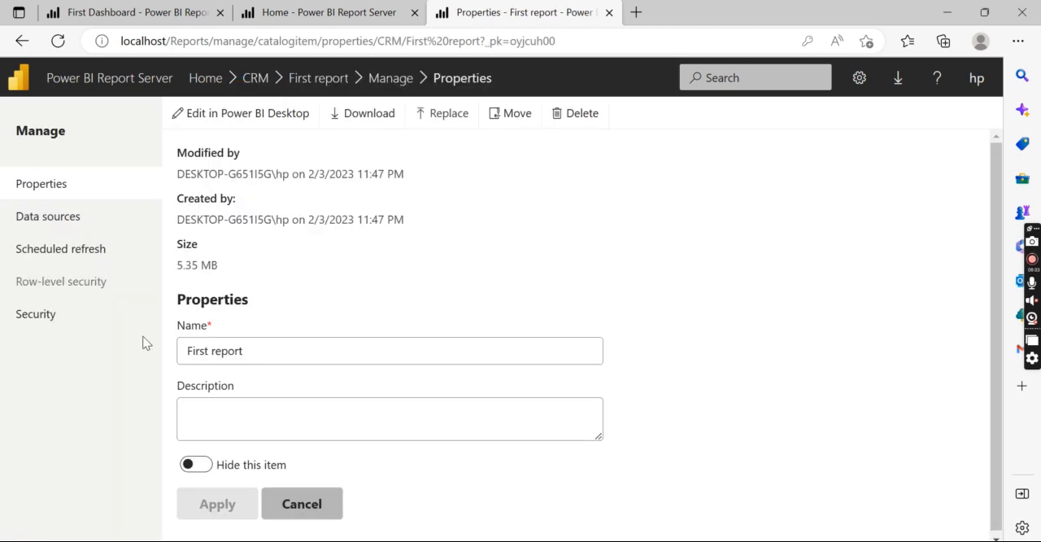
click(36, 315)
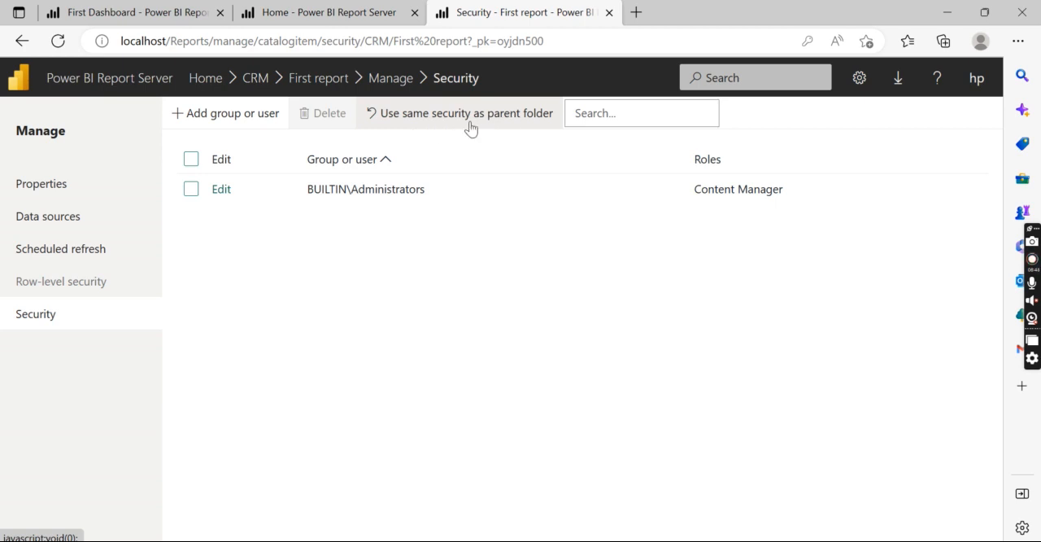
click(399, 129)
click(580, 281)
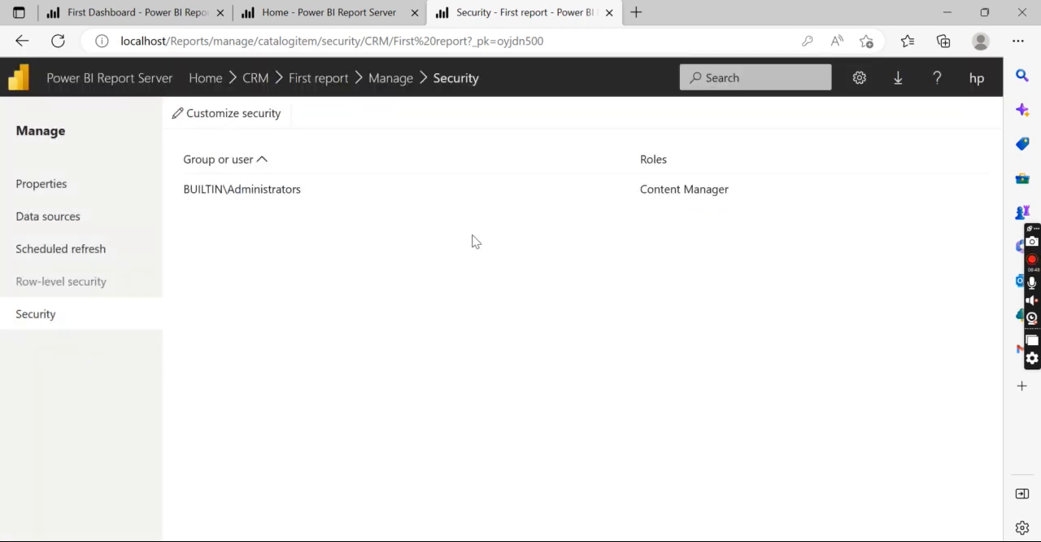
click(311, 77)
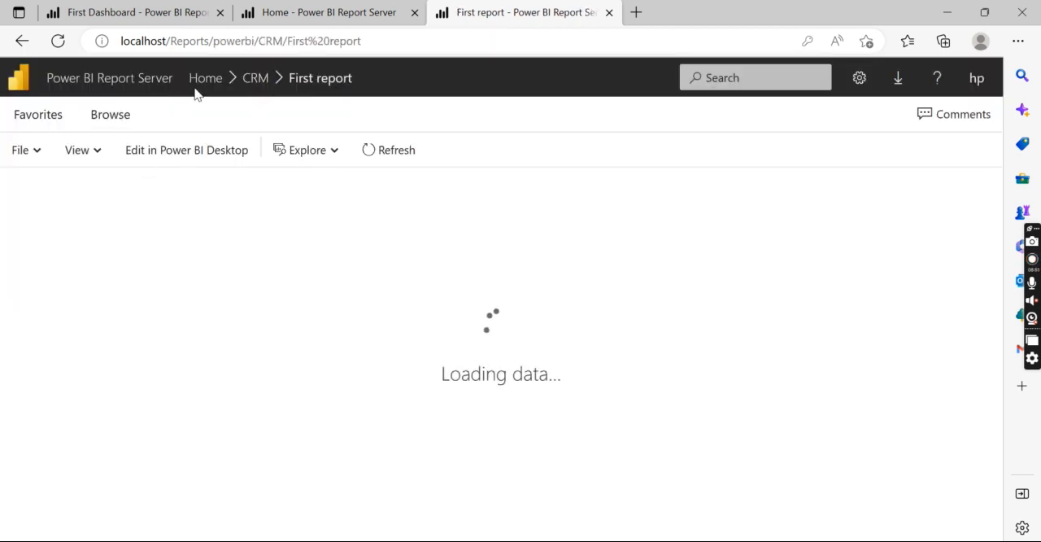
click(251, 78)
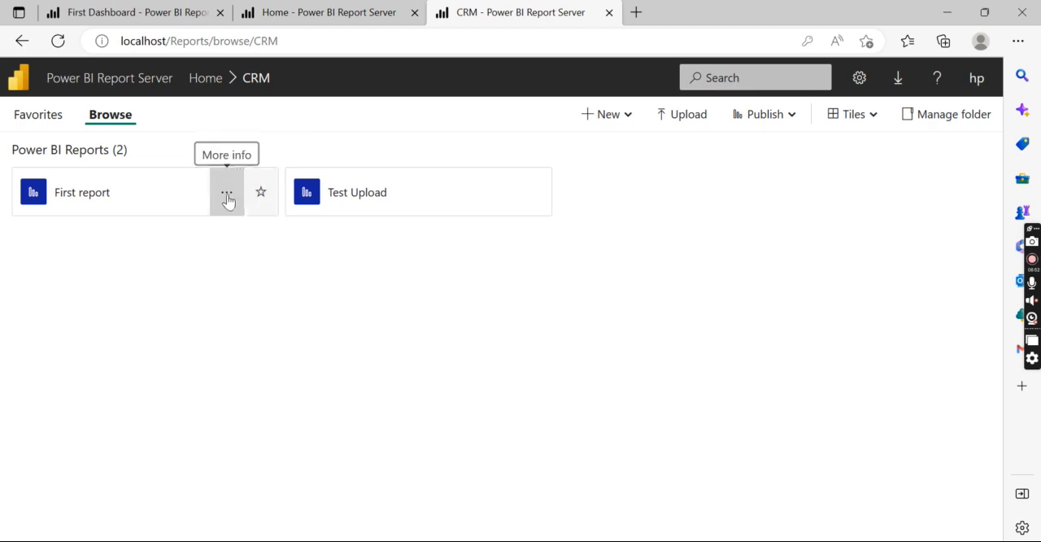
- Reopen First report's security settings to check its inherited group and user roles, and return to the CRM folder
click(226, 196)
click(295, 376)
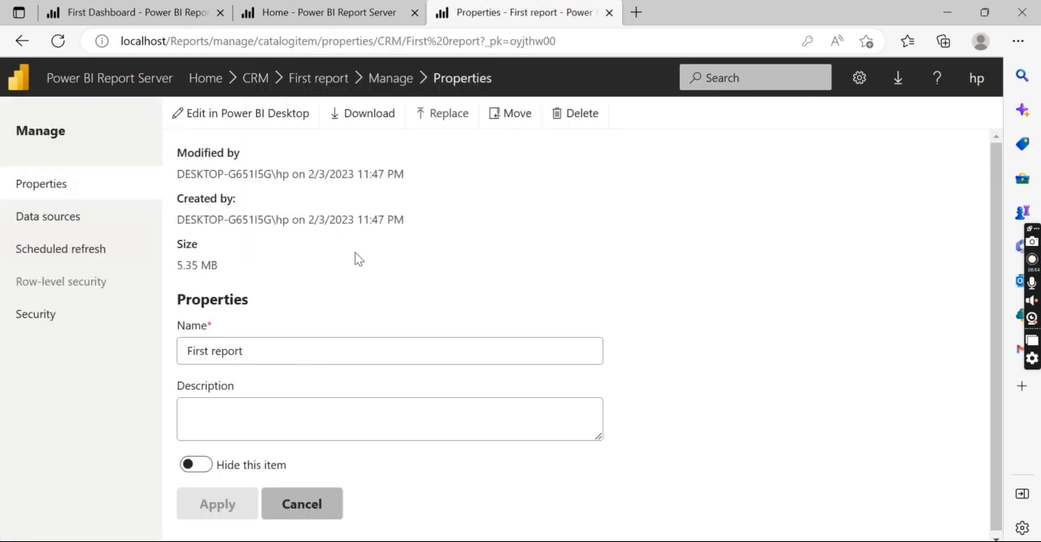
click(70, 313)
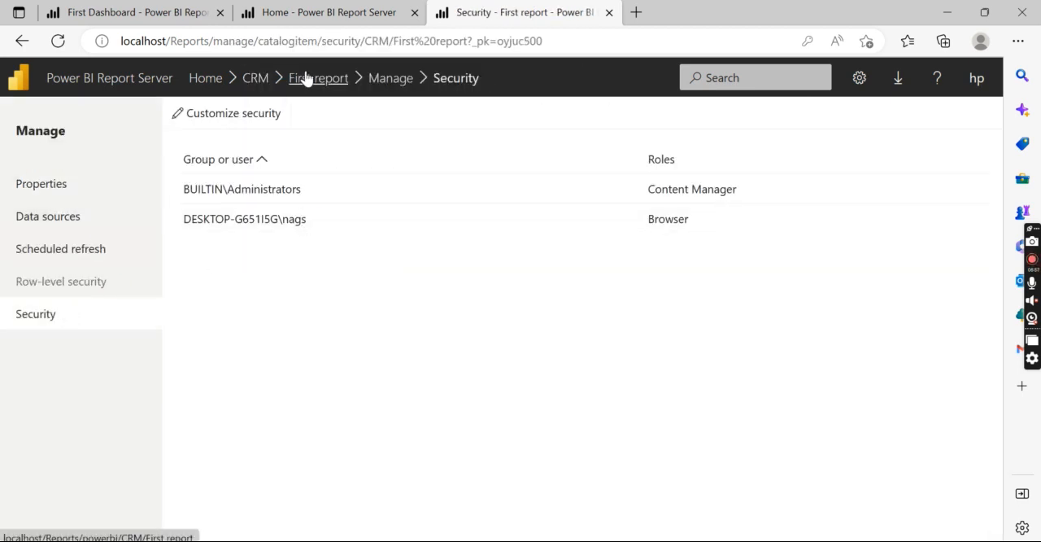
click(255, 80)
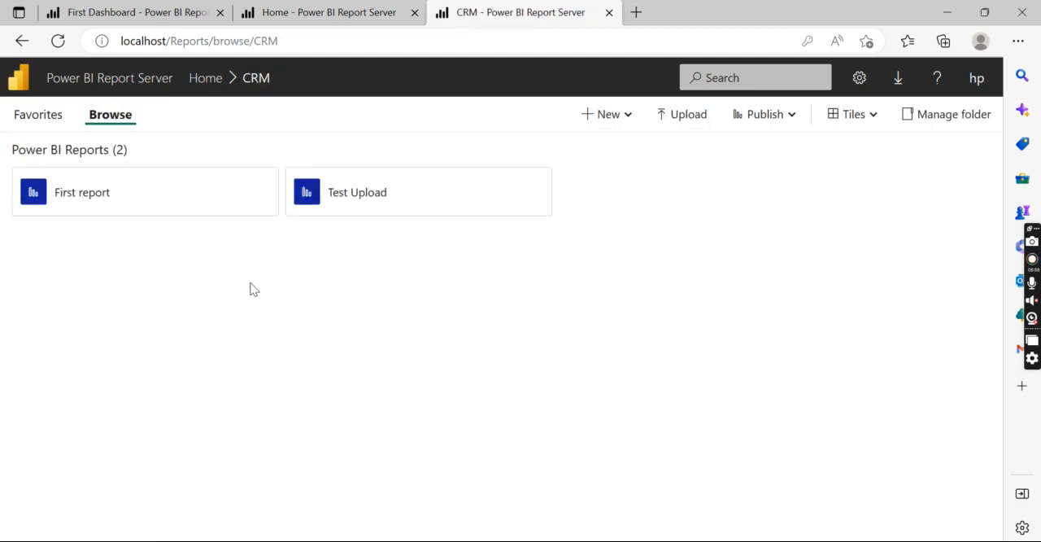
- Look over the CRM folder's options and its reports from the Home folder, and return to Home
click(206, 79)
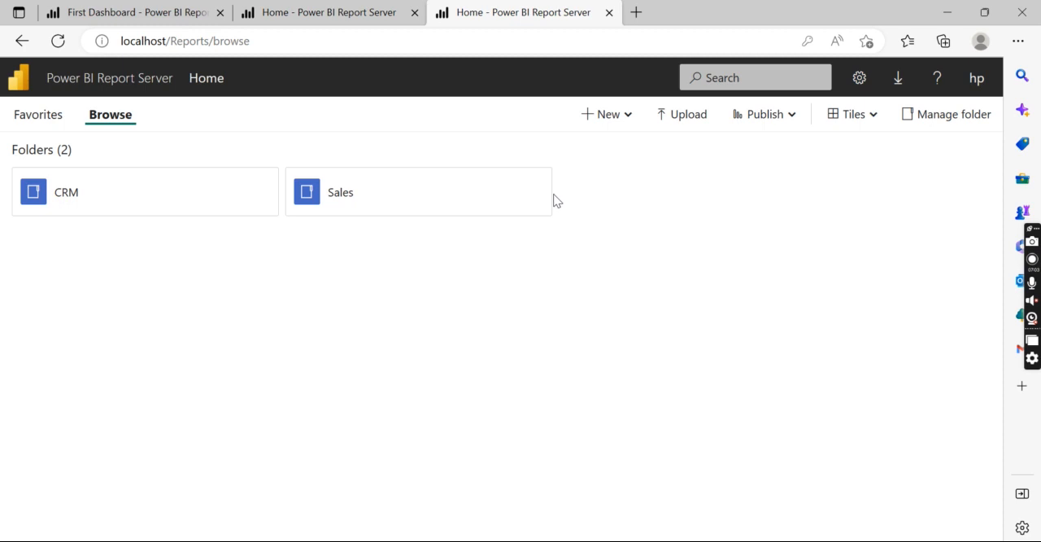
click(252, 198)
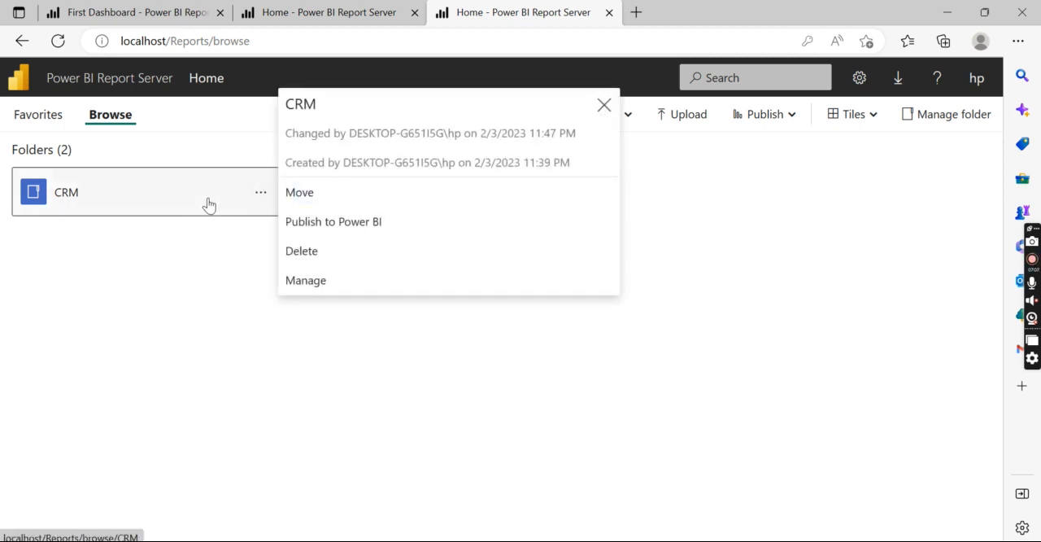
click(257, 200)
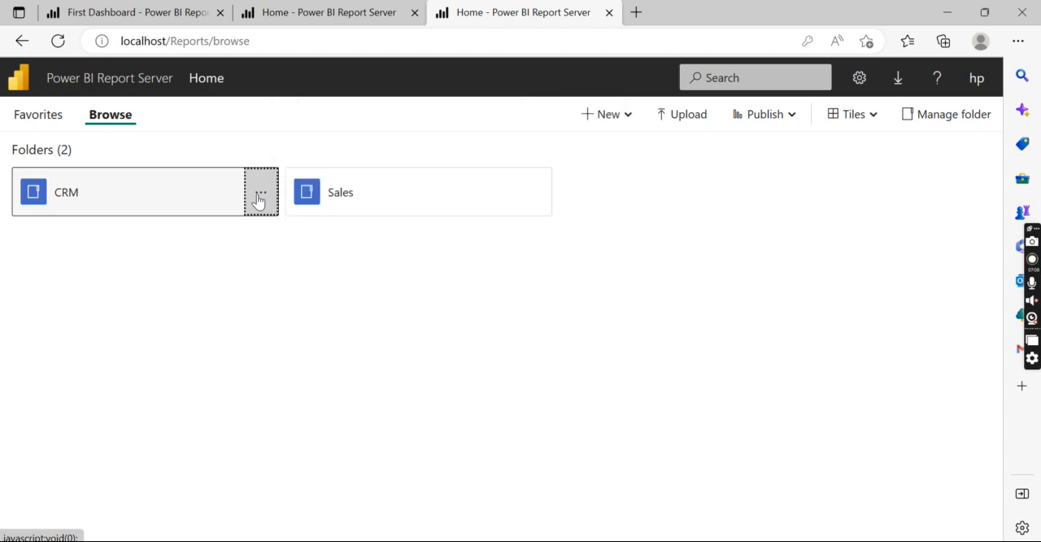
click(200, 214)
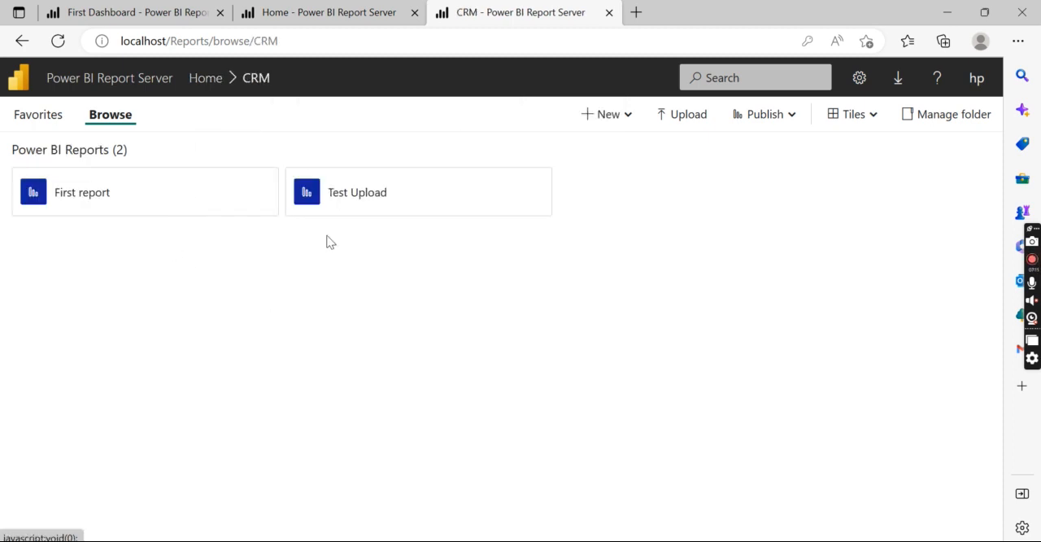
click(195, 77)
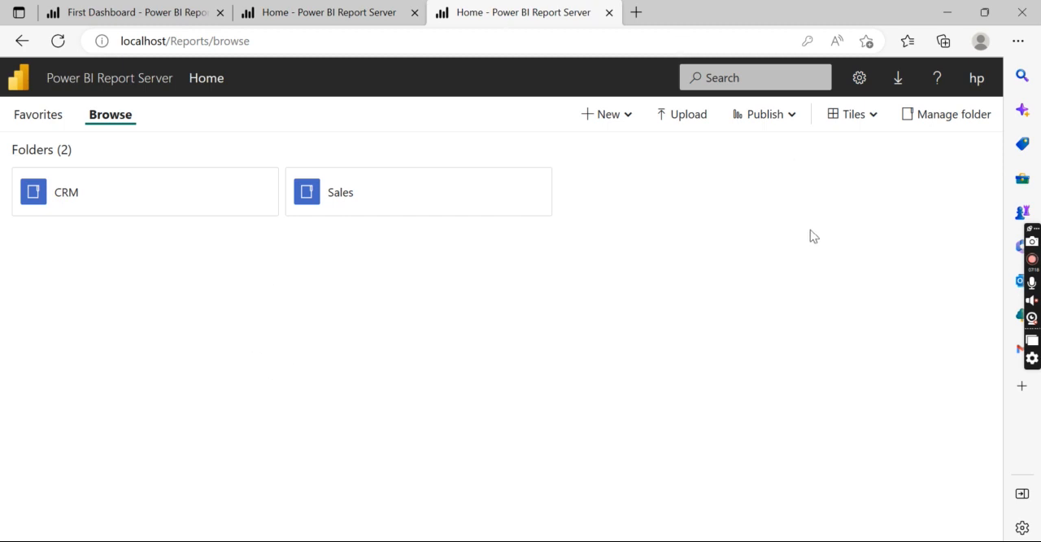
- Review the Home folder's security and the roles offered for a new group or user without assigning any, and return to Home
click(962, 122)
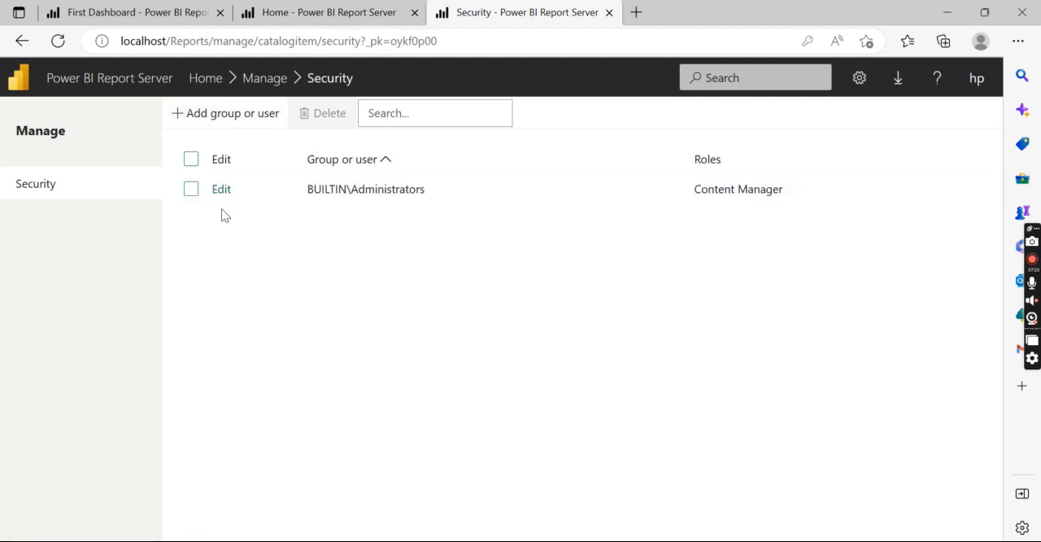
click(235, 113)
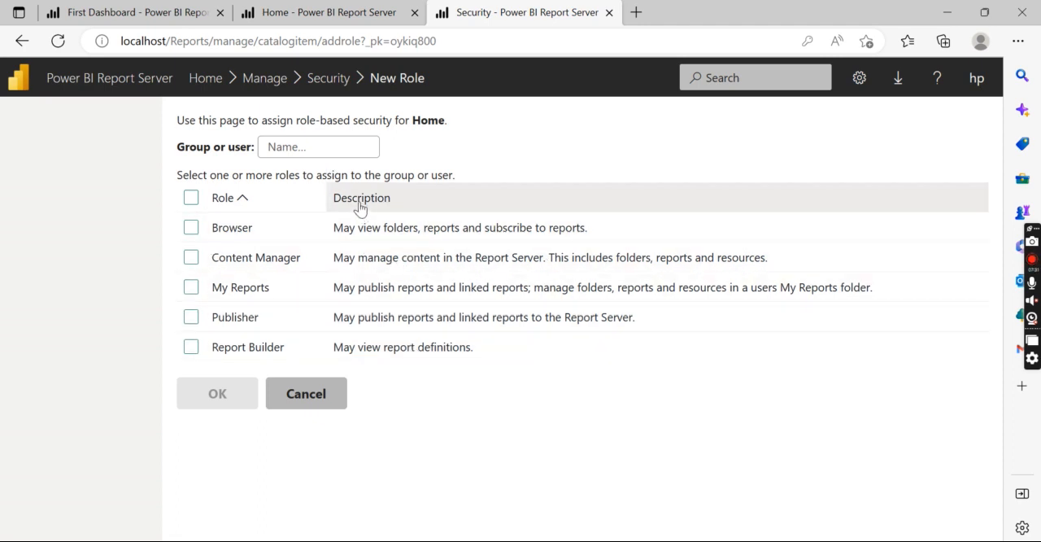
click(329, 405)
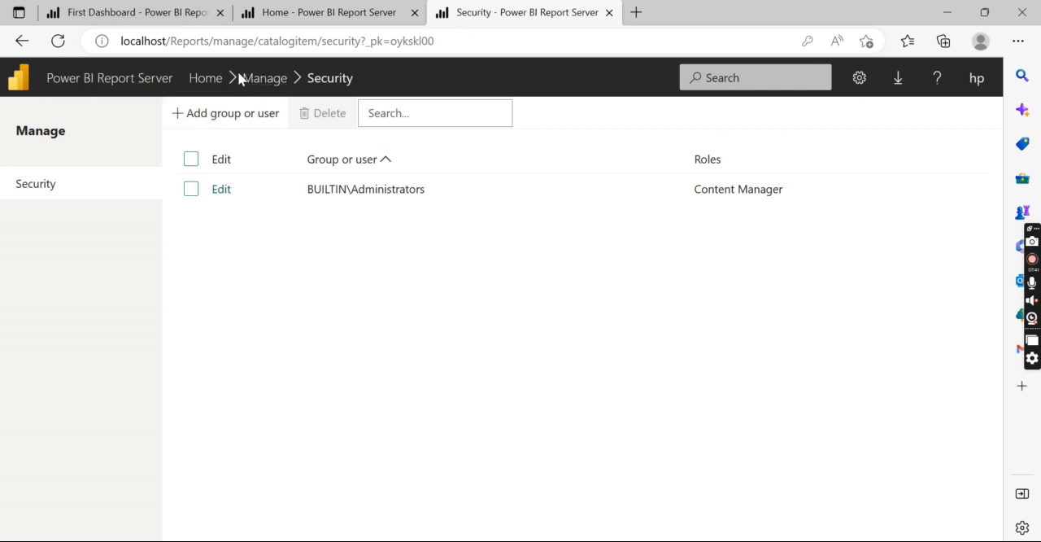
click(208, 79)
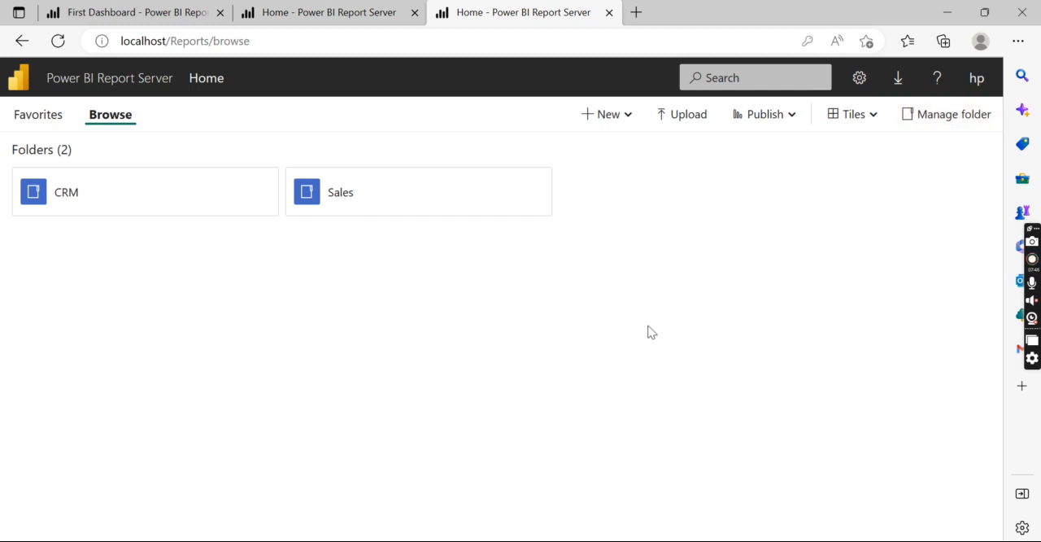
- Examine the site settings of the report server: general properties, branding, shared schedules and site-level security
click(861, 81)
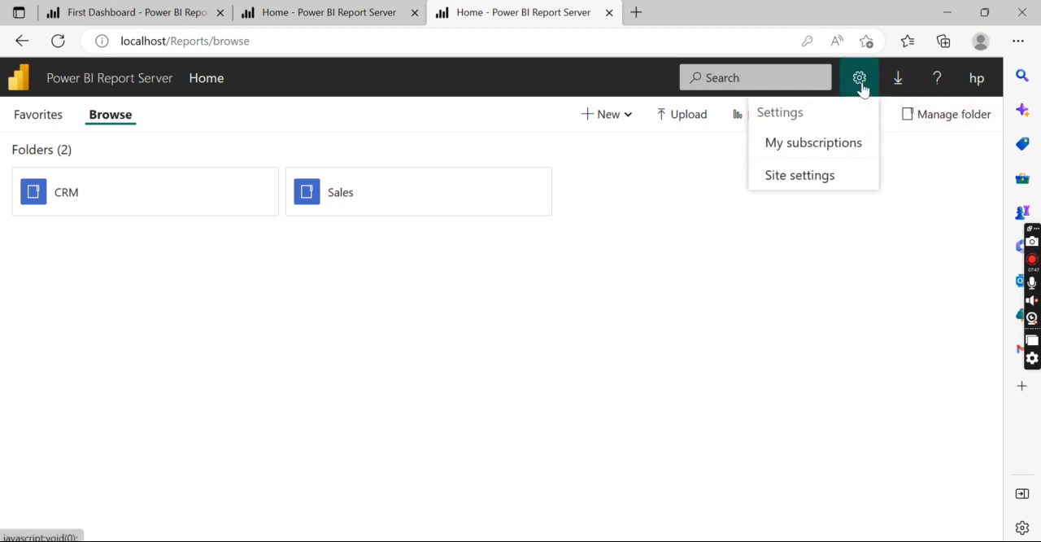
click(802, 176)
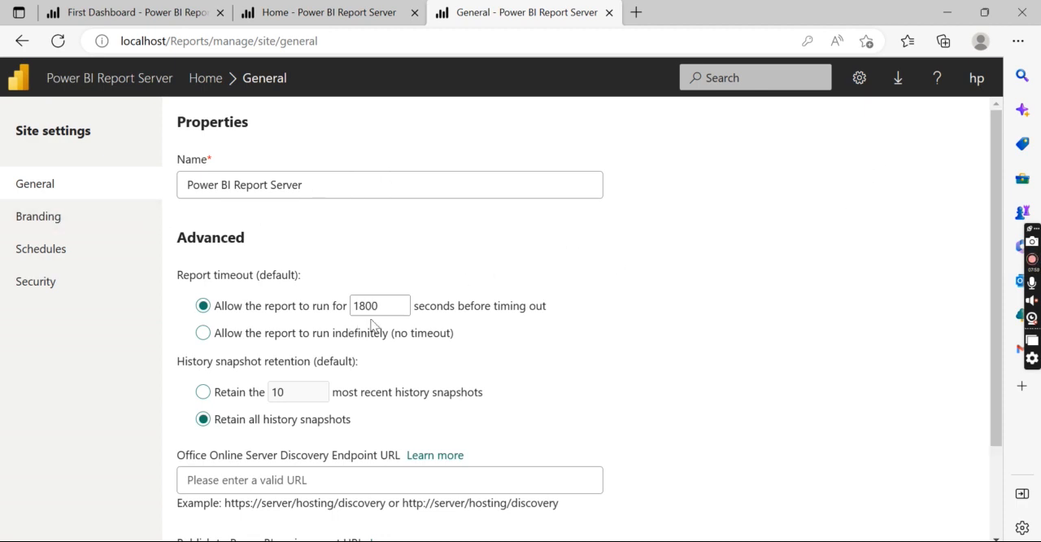
drag(996, 194, 1012, 142)
click(63, 224)
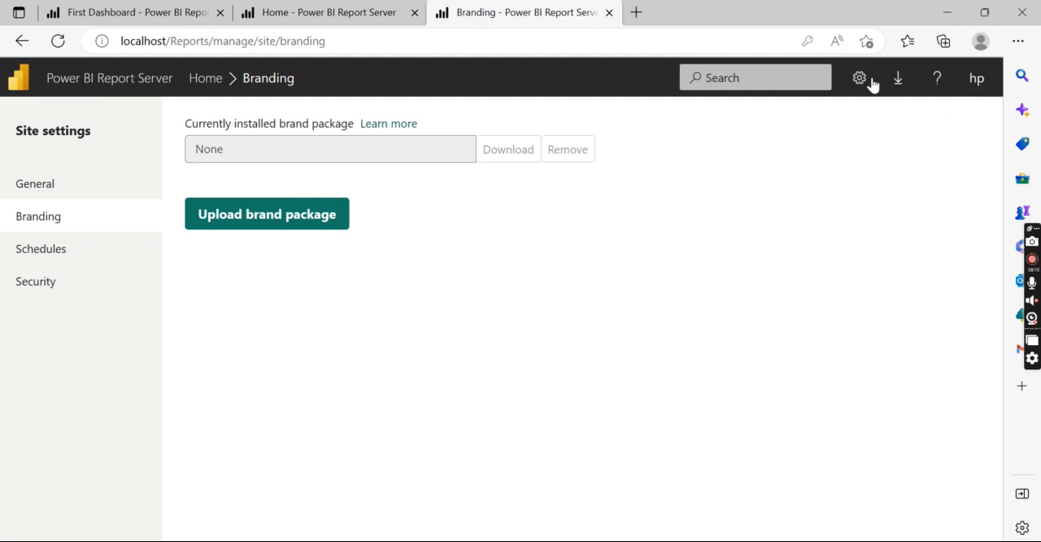
click(41, 248)
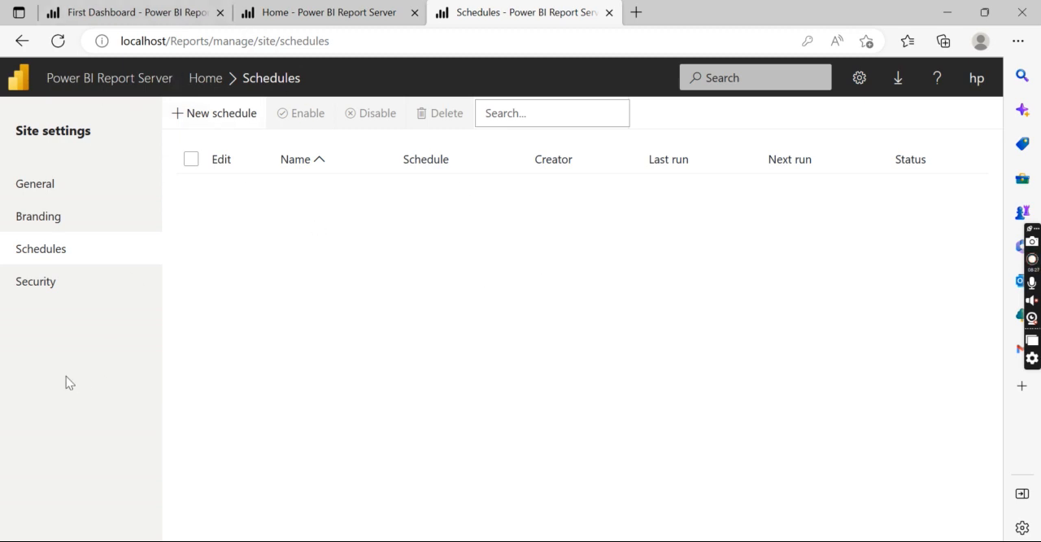
click(61, 289)
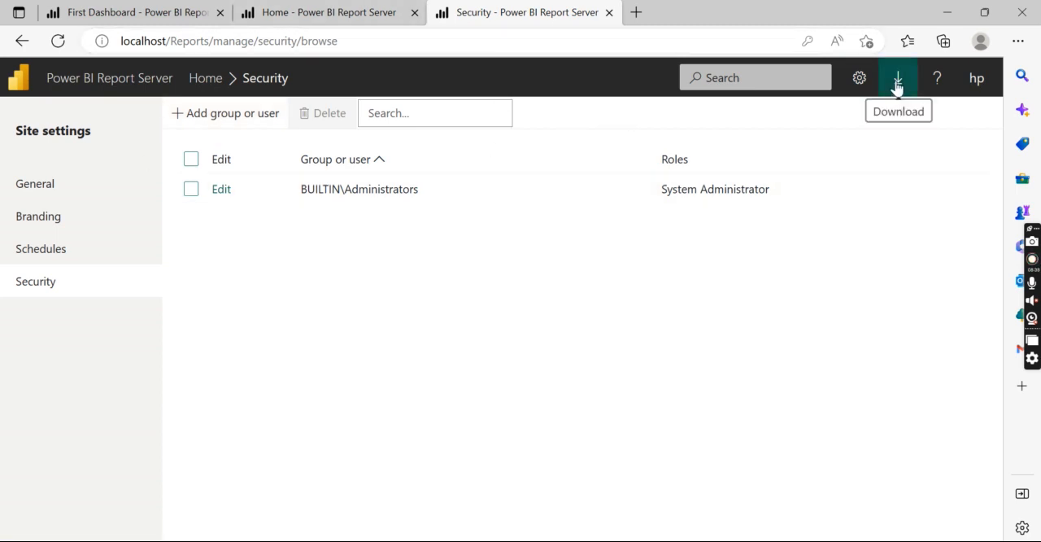
- View the My subscriptions page for existing report subscriptions, and return to the Home folder
click(857, 79)
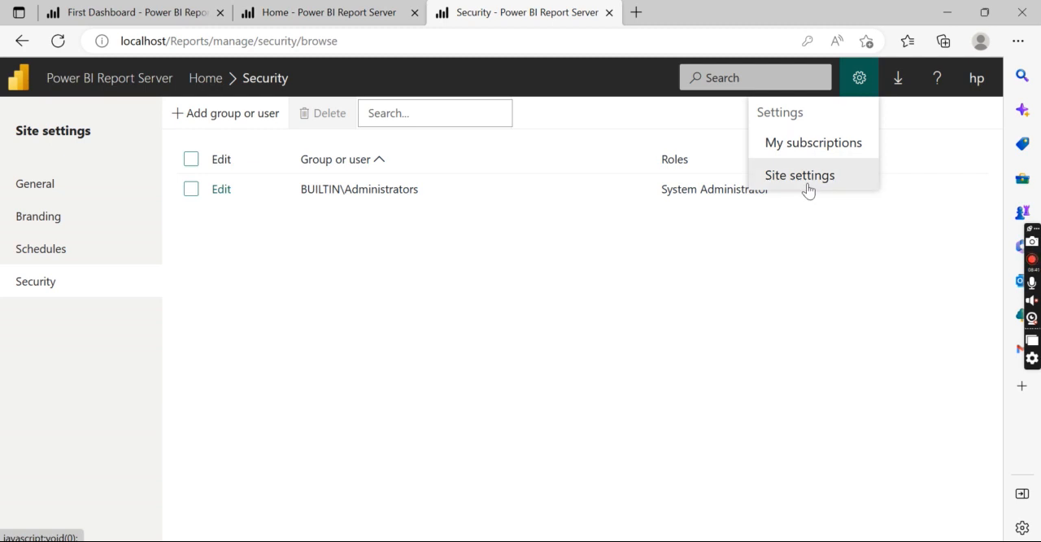
click(814, 144)
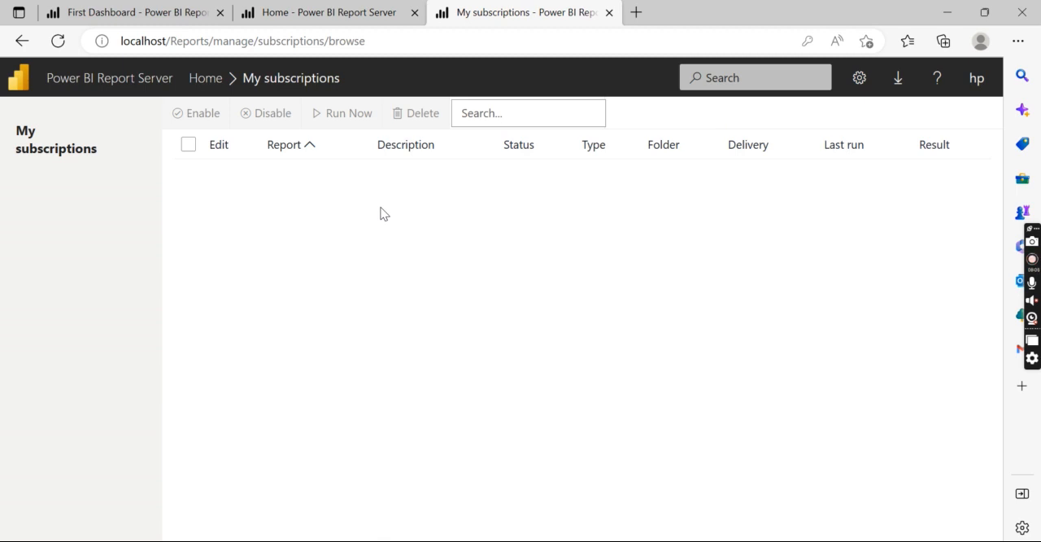
click(206, 79)
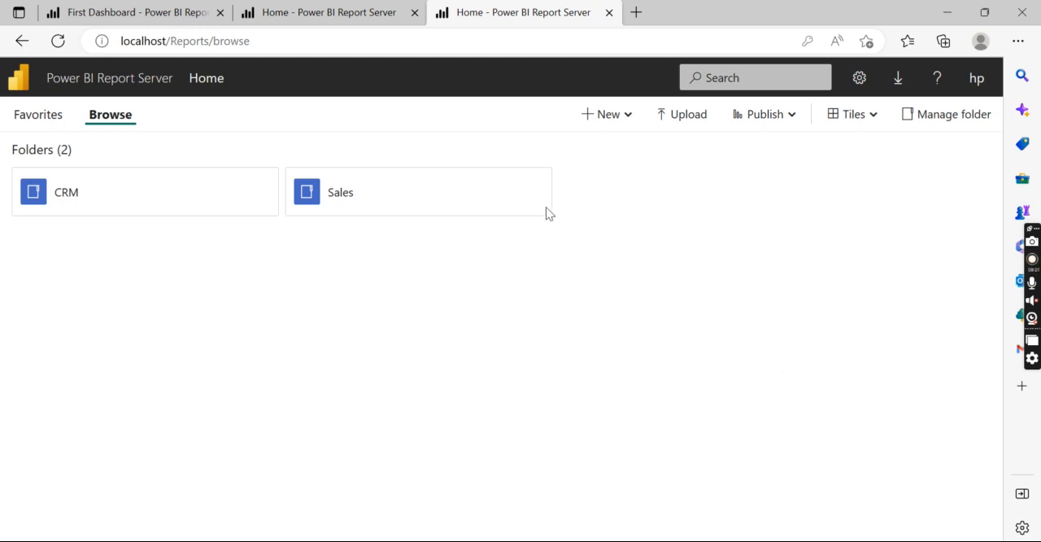
mouse_move(529, 202)
click(1031, 270)
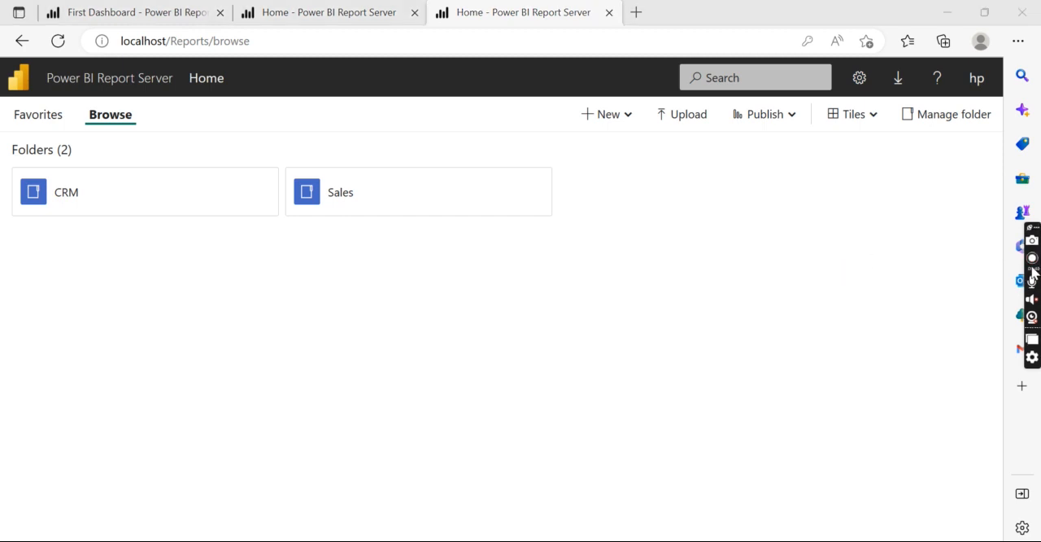